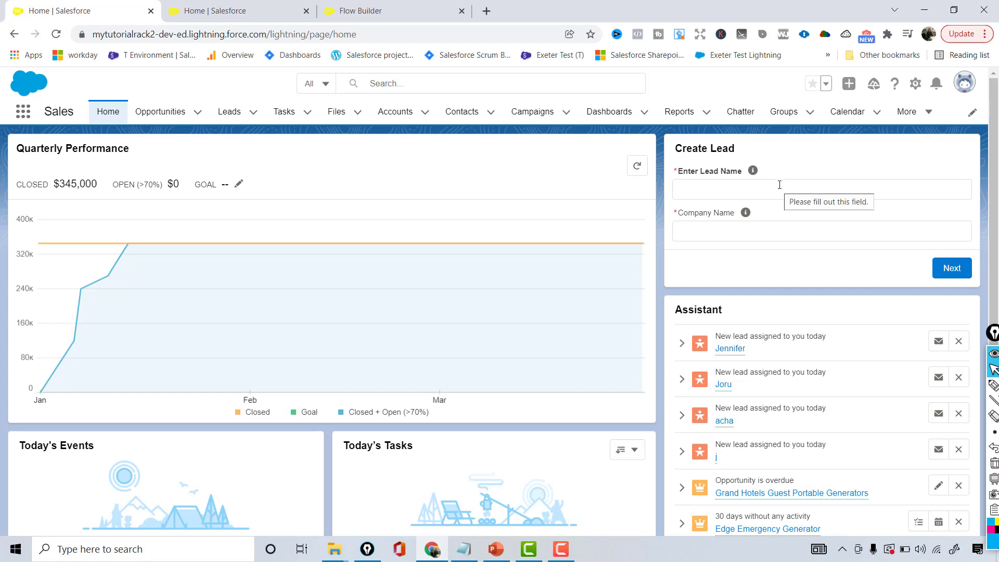
Open the Leads page in a separate browser tab and show the All Open Leads list view.
click(730, 186)
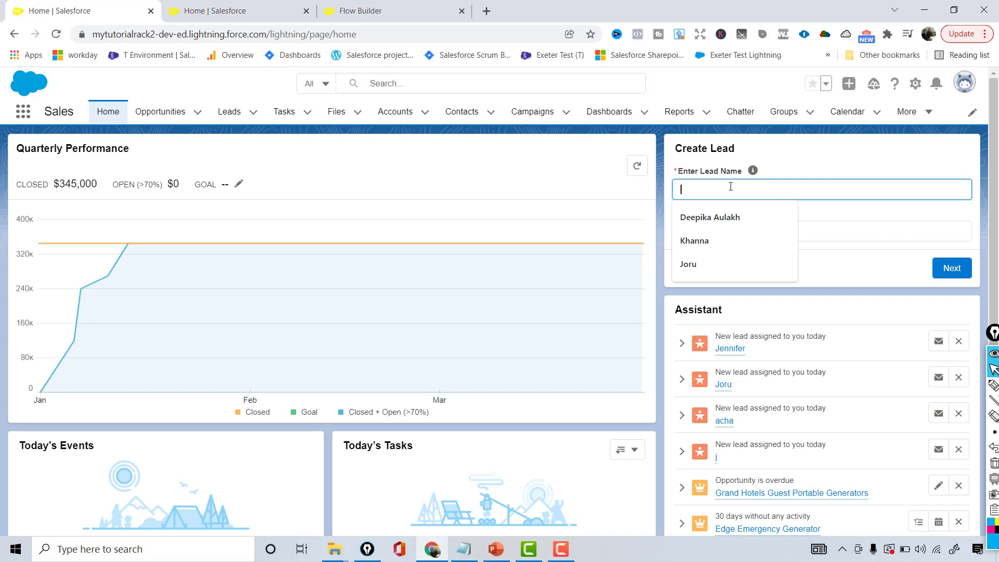
right_click(230, 114)
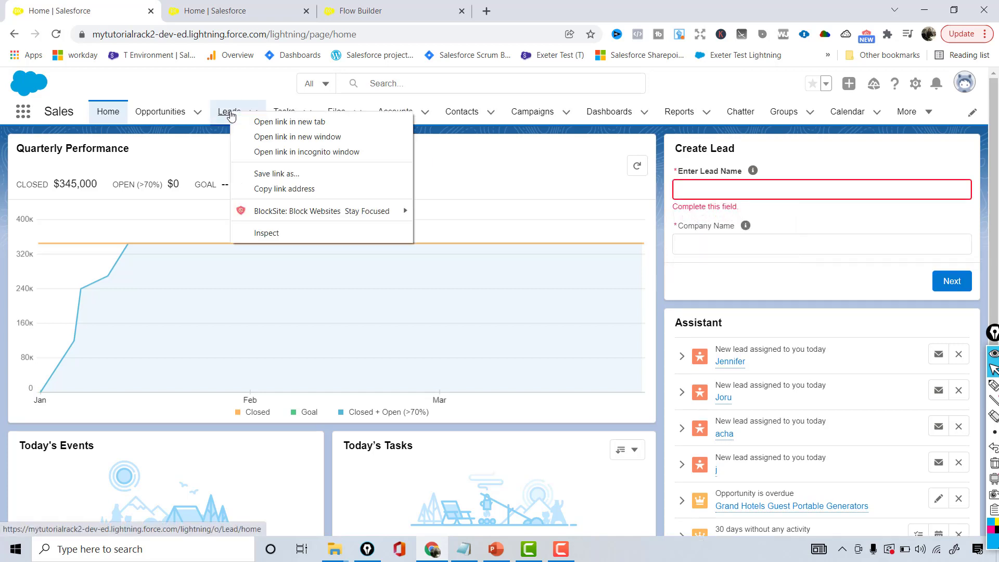
click(281, 121)
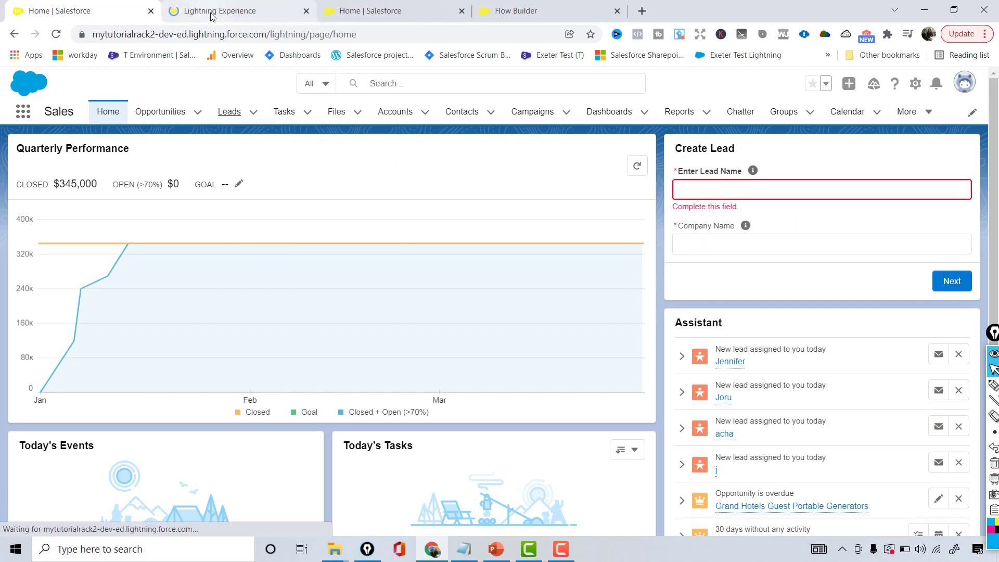
click(211, 16)
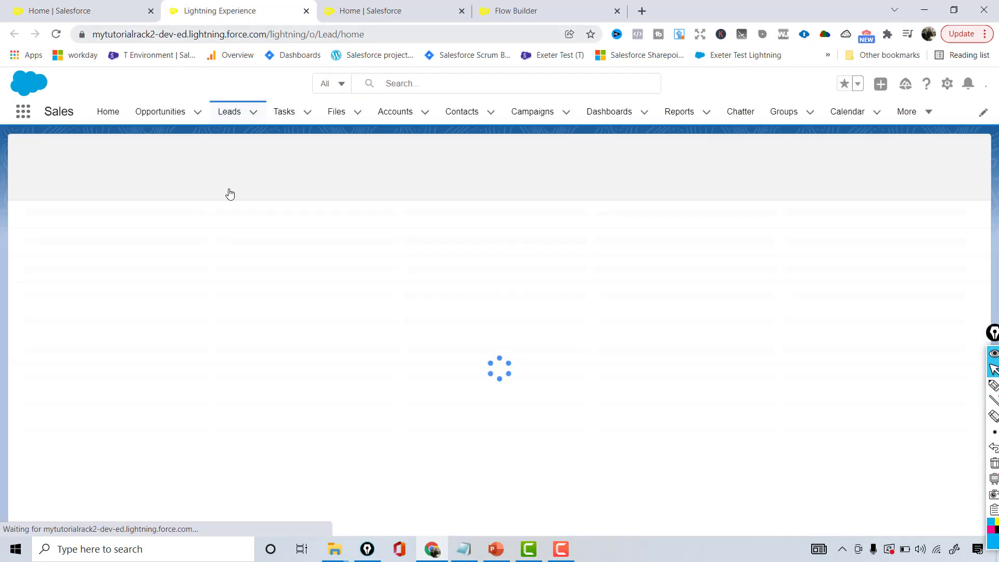
click(130, 160)
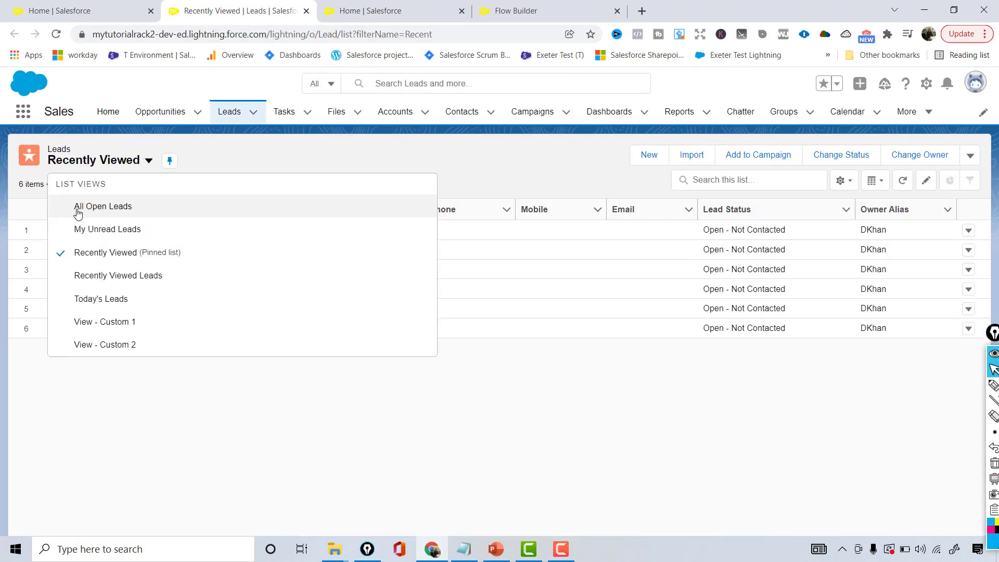
click(78, 207)
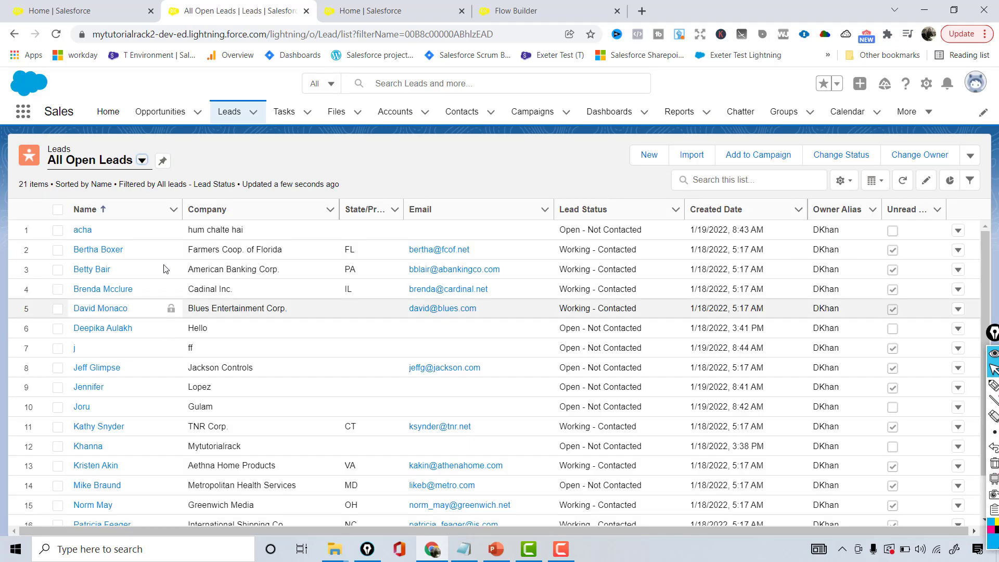
Submit the home page's Create Lead form with the lead's name and the company name USAA.
click(102, 7)
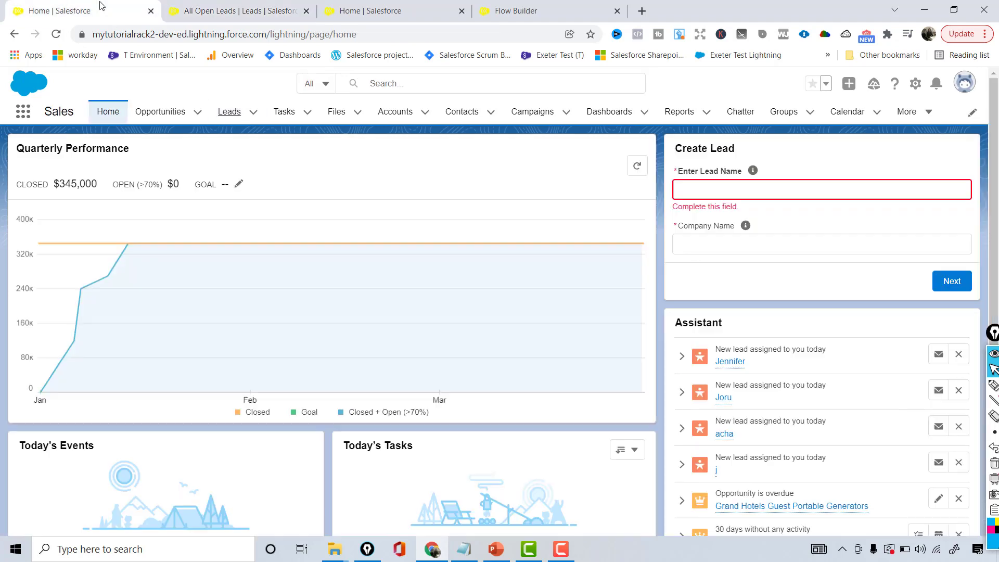
click(716, 193)
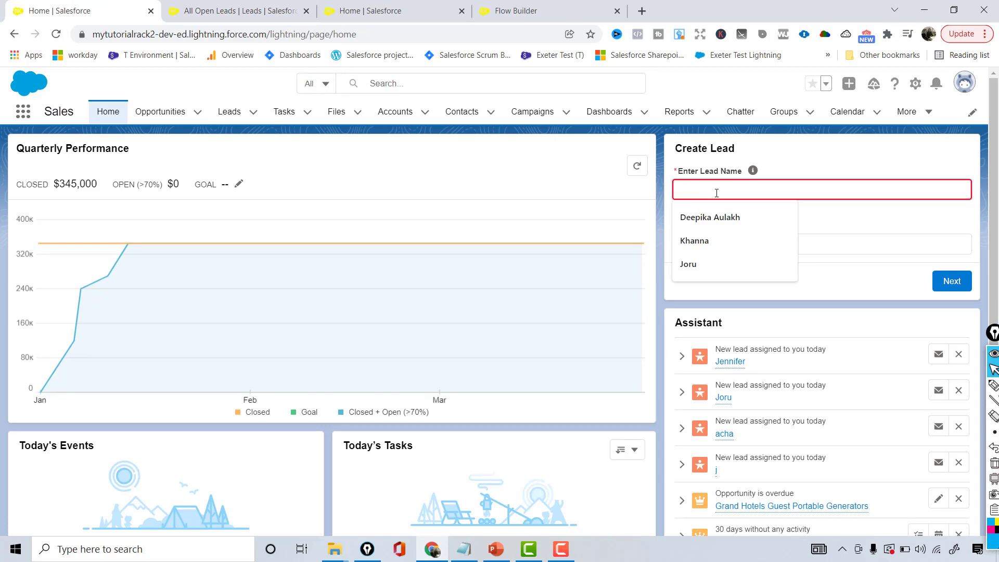
text(Ramesh)
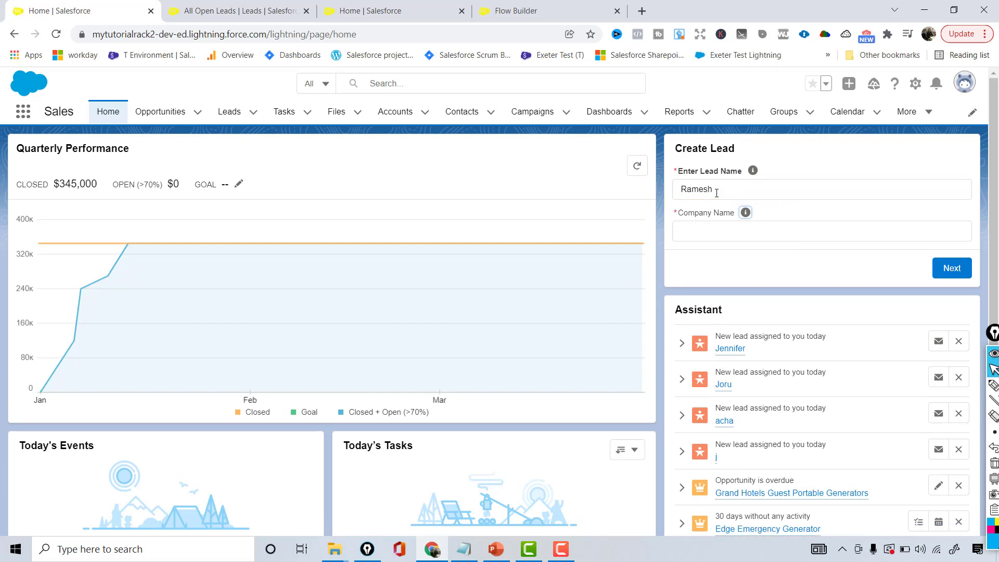
click(713, 233)
text(USAA)
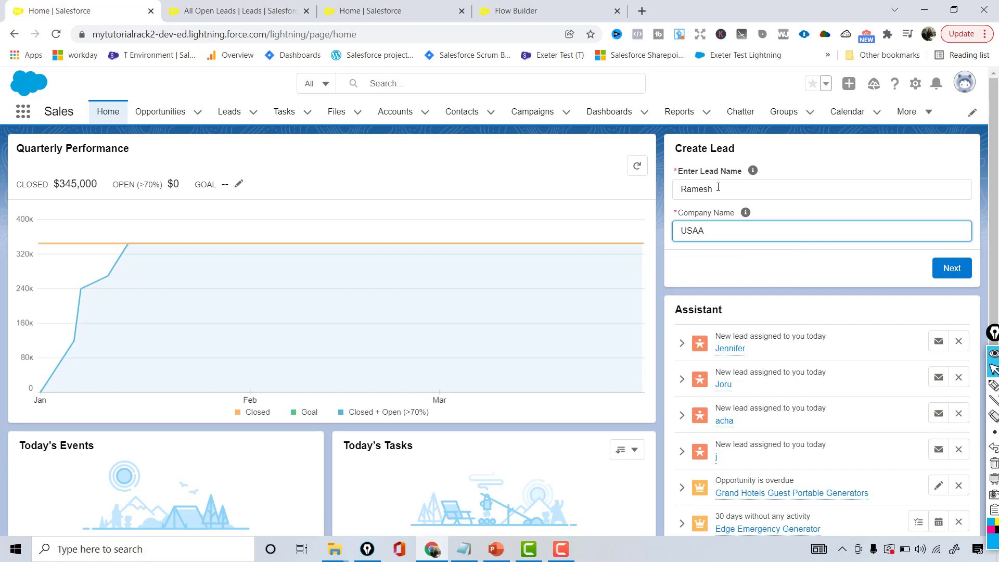
click(946, 271)
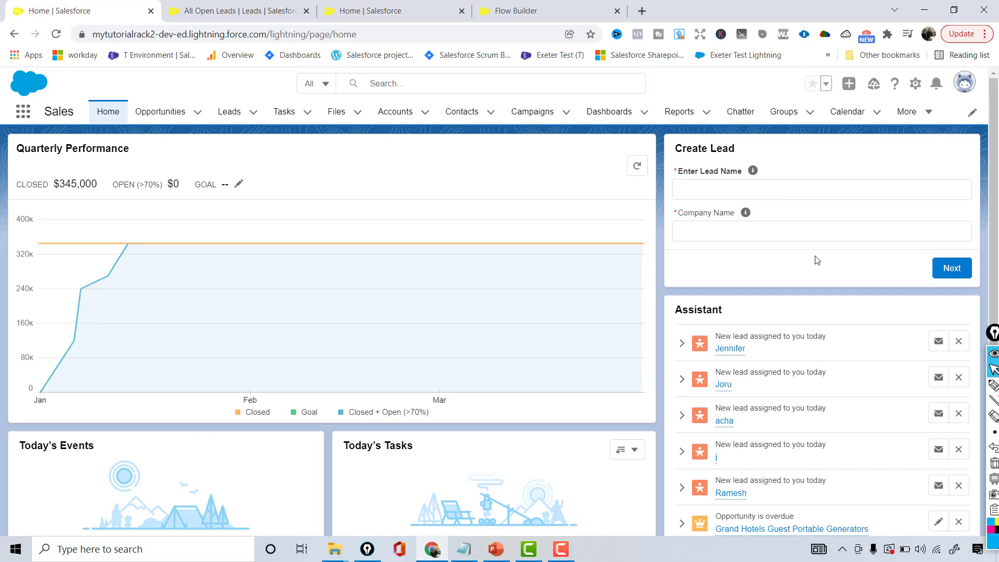
Reload the All Open Leads list to check for the new lead, and return to the home page.
click(287, 3)
click(333, 33)
key(Return)
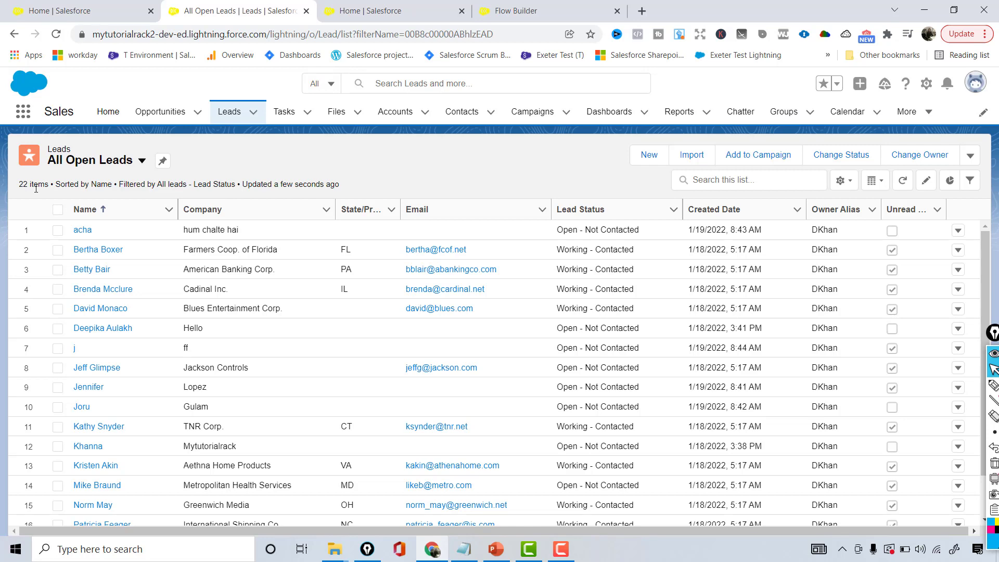
click(69, 6)
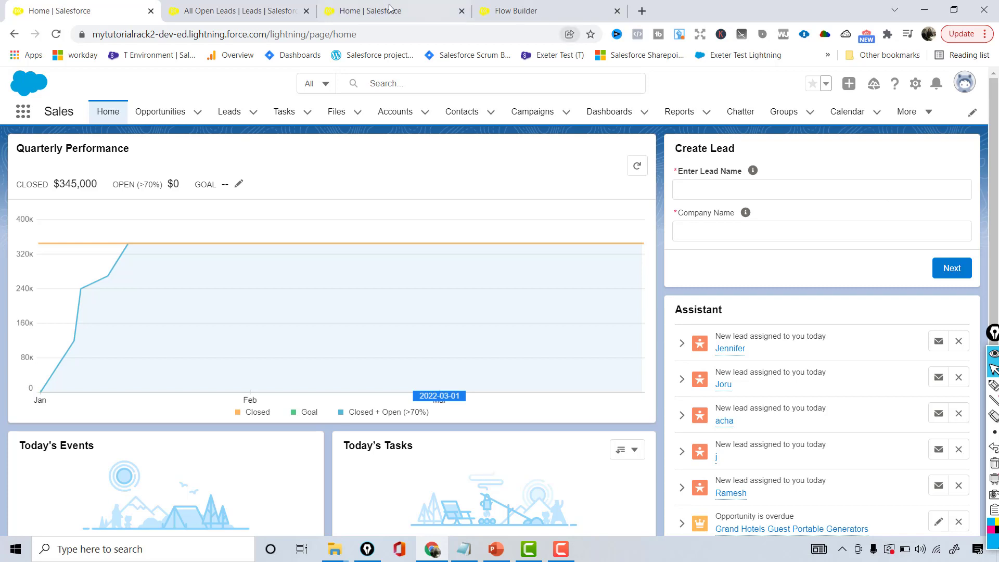
Review the record and field settings of the Create Lead Record element in the Create Lead flow, and close it unchanged.
click(534, 7)
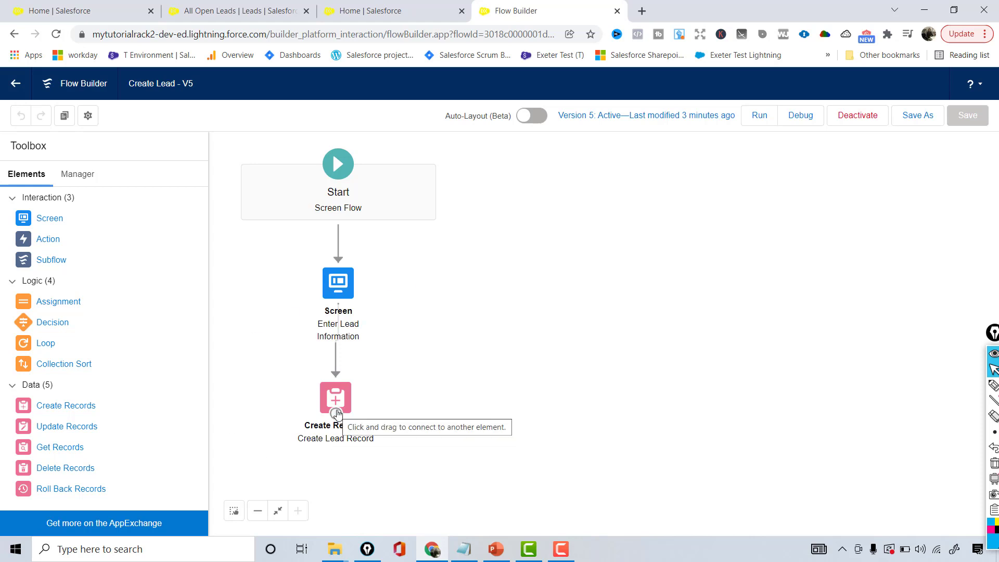
double_click(347, 395)
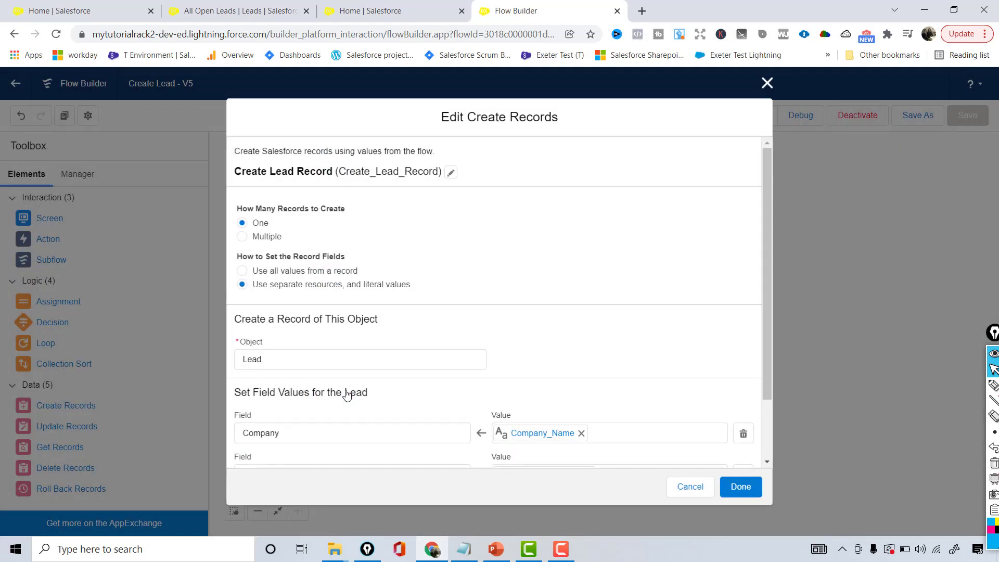
drag(767, 223, 773, 182)
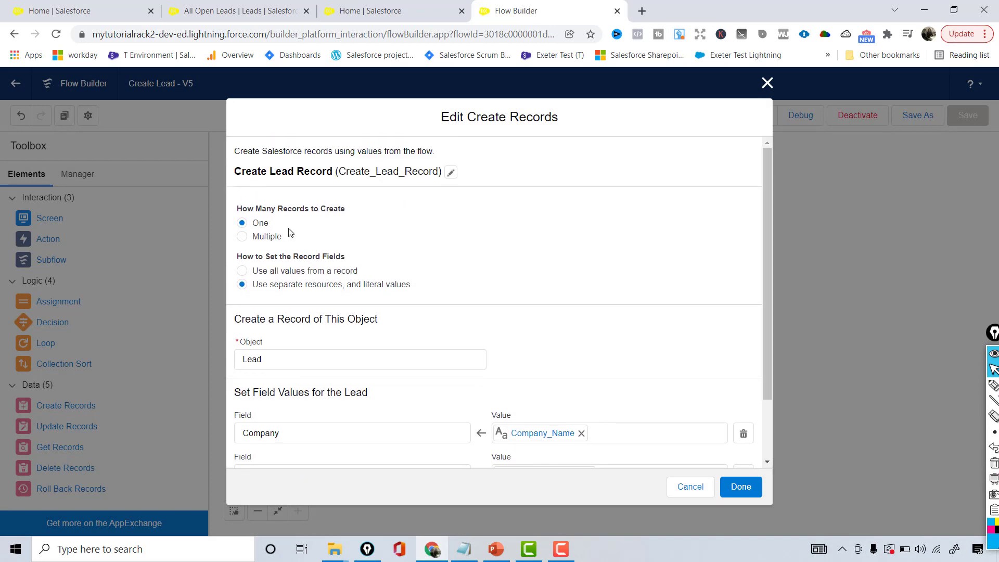
scroll(780, 312, down, 2)
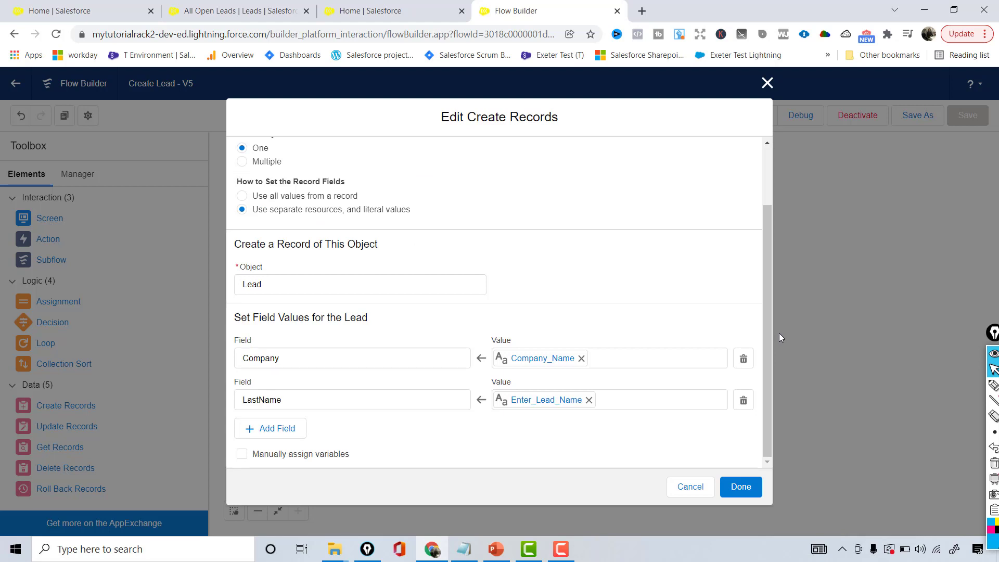
drag(769, 333, 770, 218)
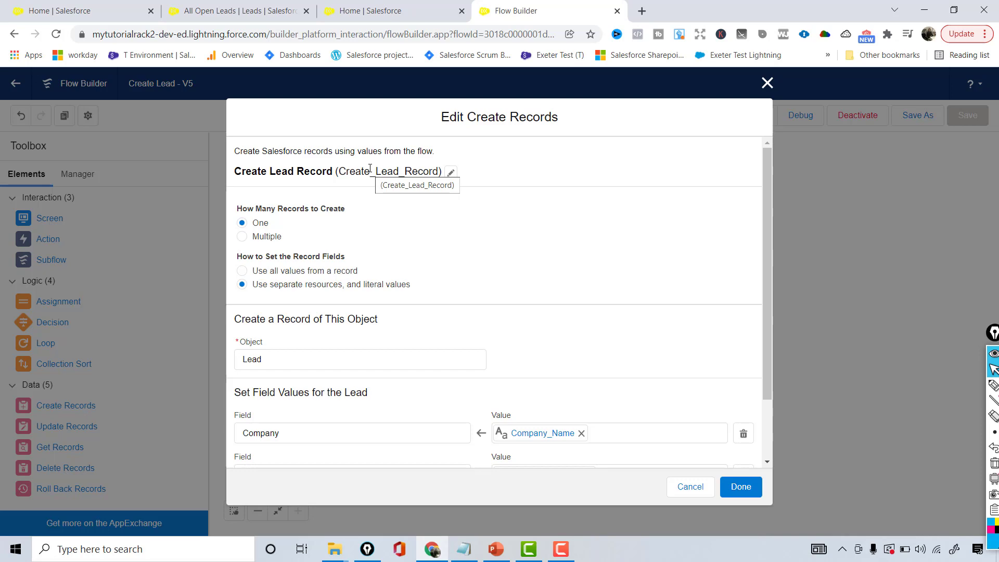
click(773, 88)
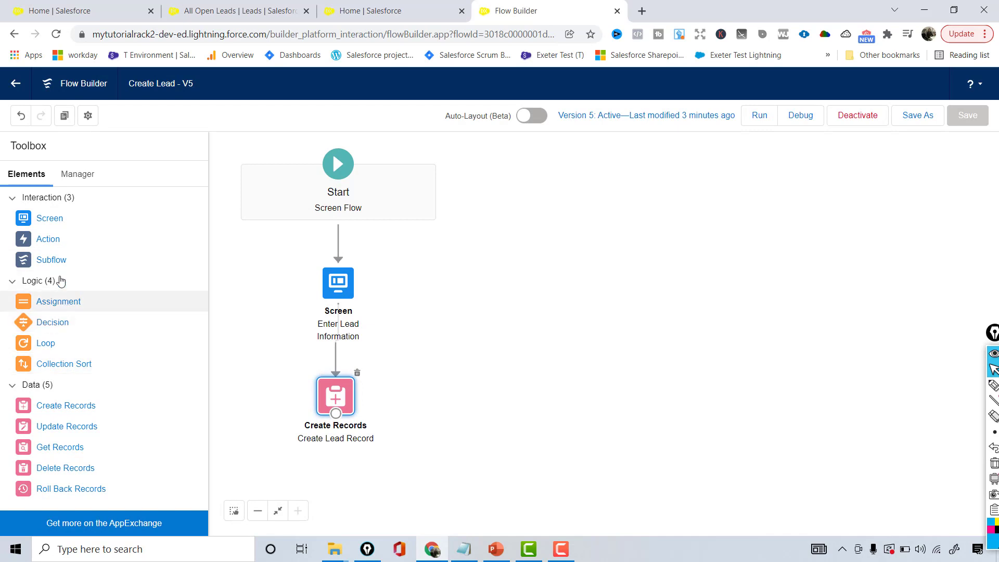
Add a new Screen element to the Create Lead flow and place a Display Text component on it.
drag(32, 219, 395, 372)
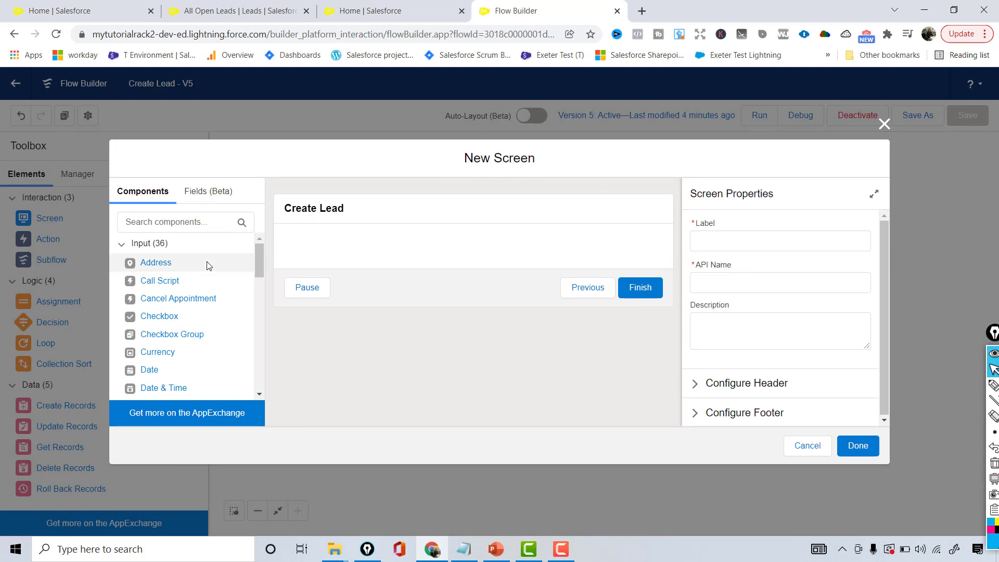
click(169, 224)
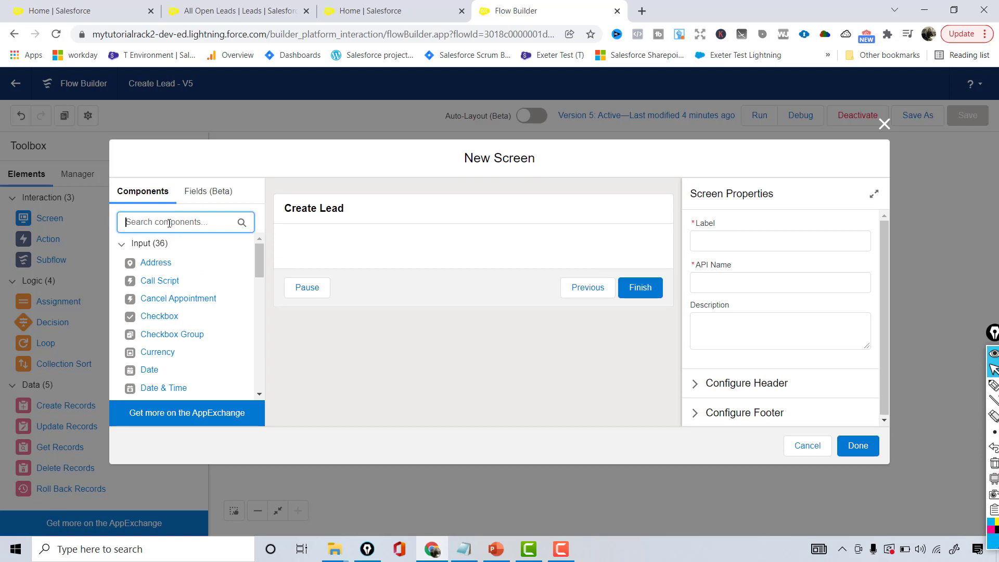
text(dis)
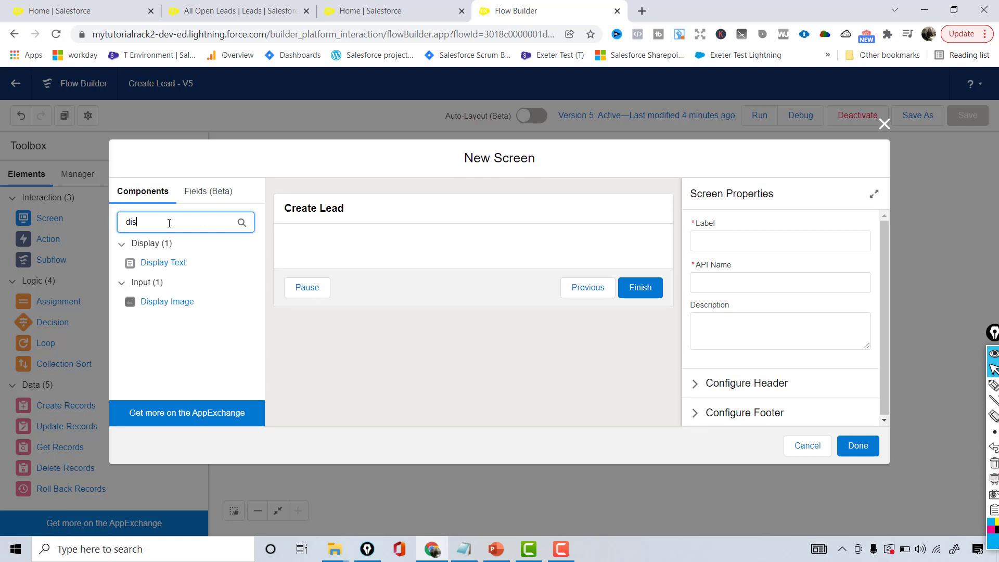
drag(183, 264, 373, 255)
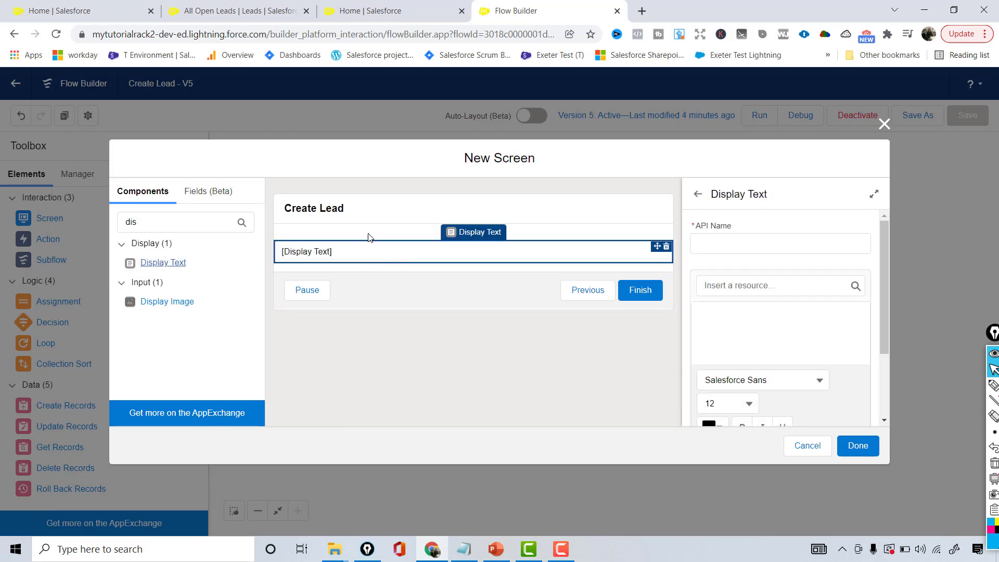
Set the Display Text component's API name to LeadSuucessfullyCreated.
click(701, 241)
text(LeadSuuces)
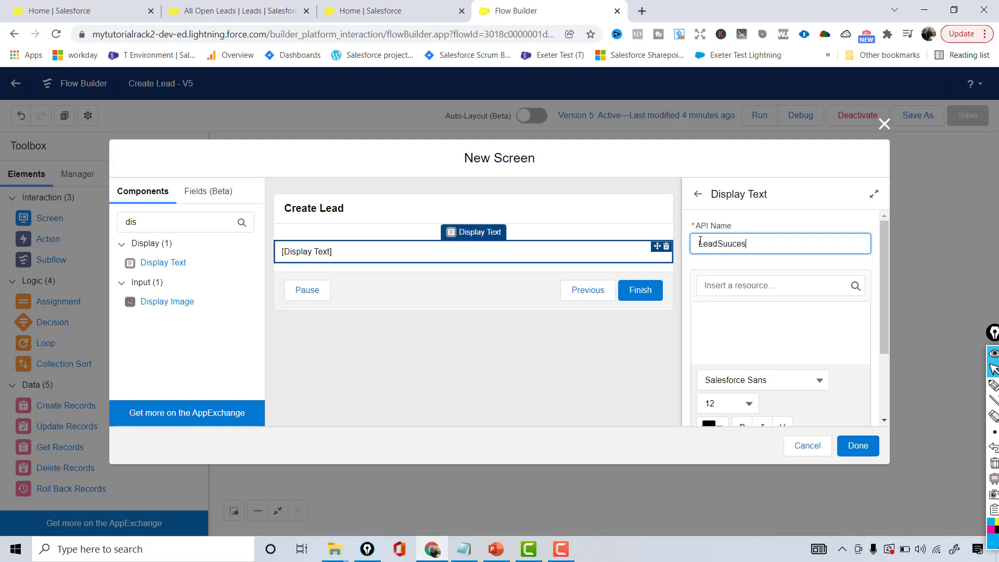
text(sfullyCreated)
key(Tab)
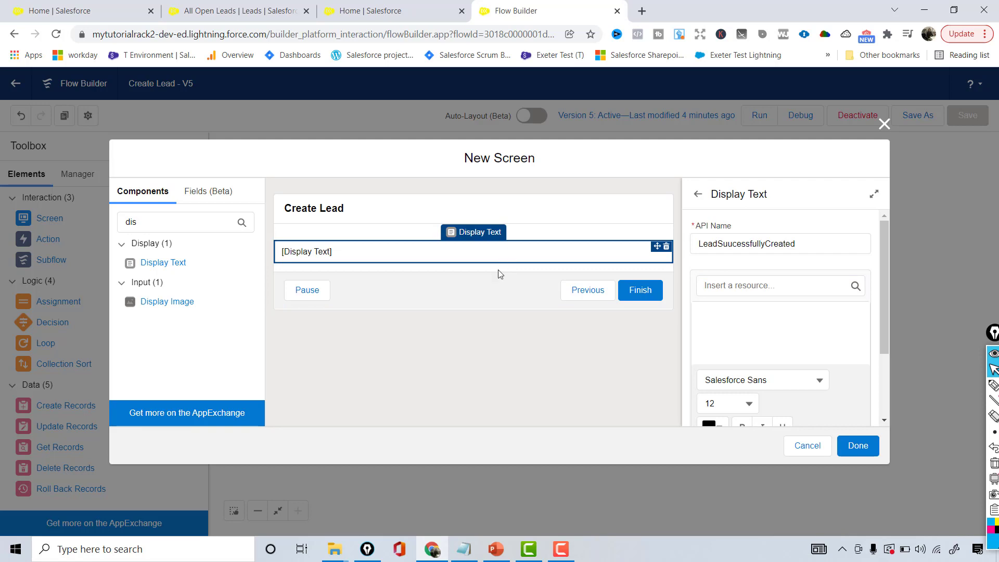
Label the new screen Lead Success Creation, with the API name Lead_Success_Creation.
click(501, 273)
click(710, 243)
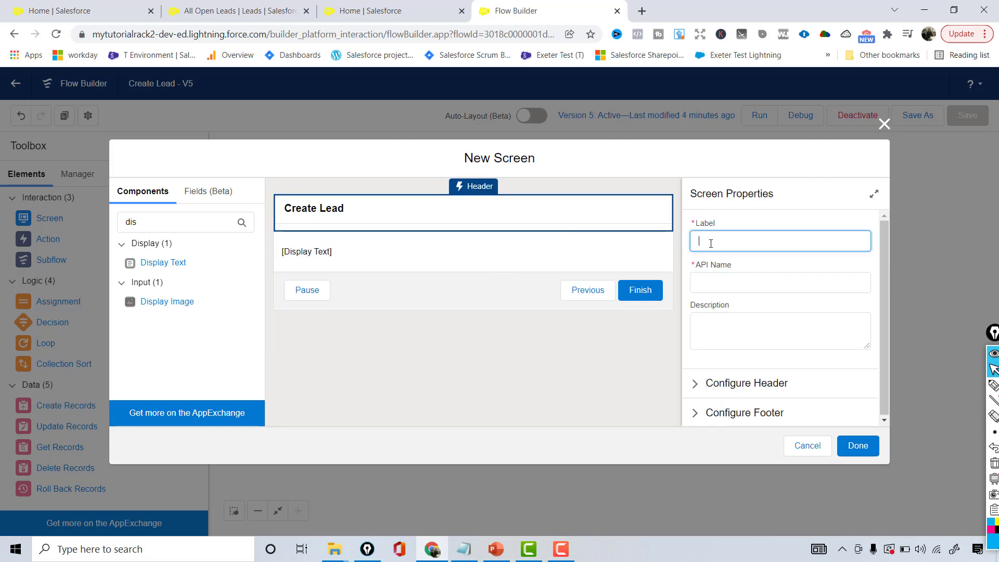
text(Lead Success Creation)
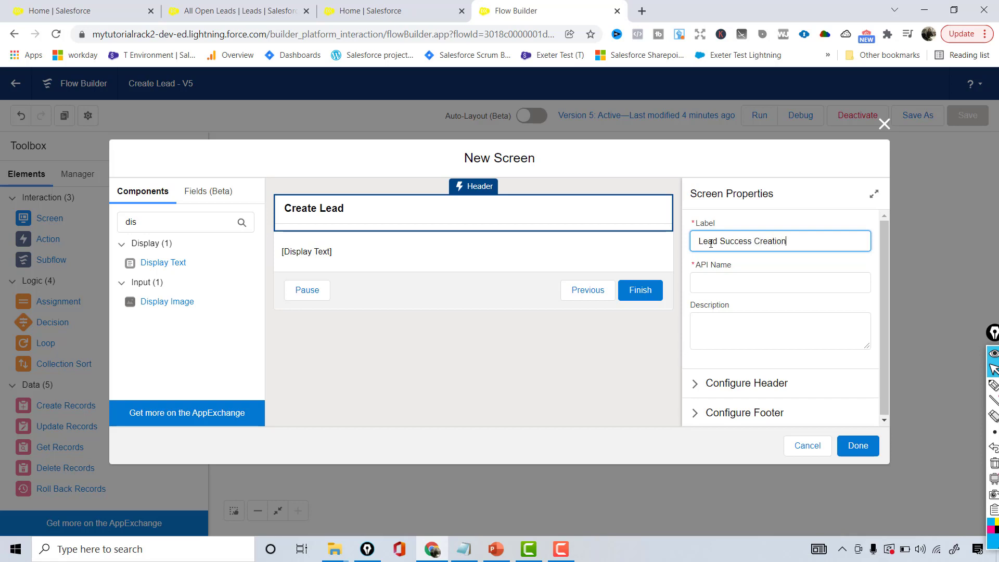
key(Tab)
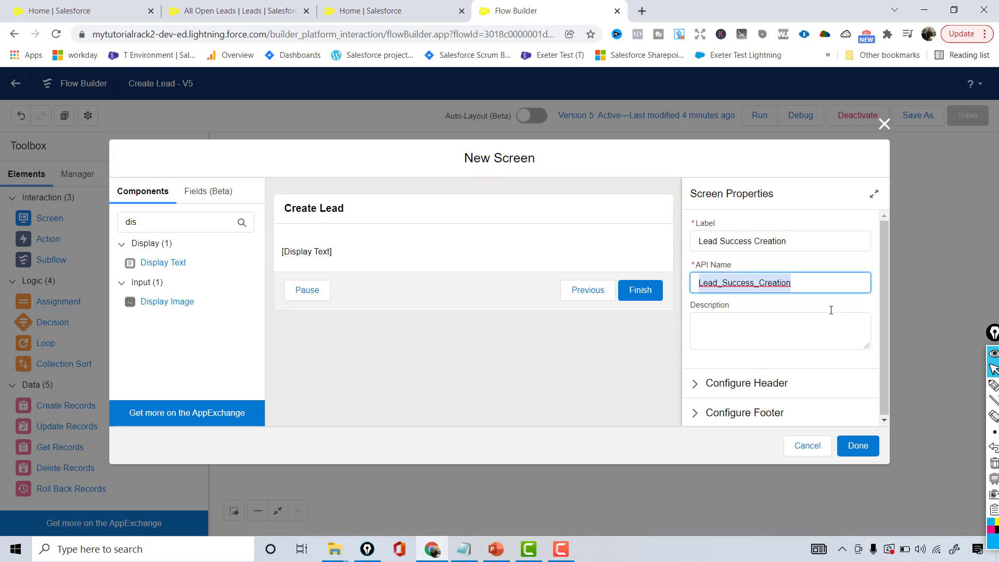
Enter "Lead Successfully Created" as the content of the Display Text component.
click(551, 254)
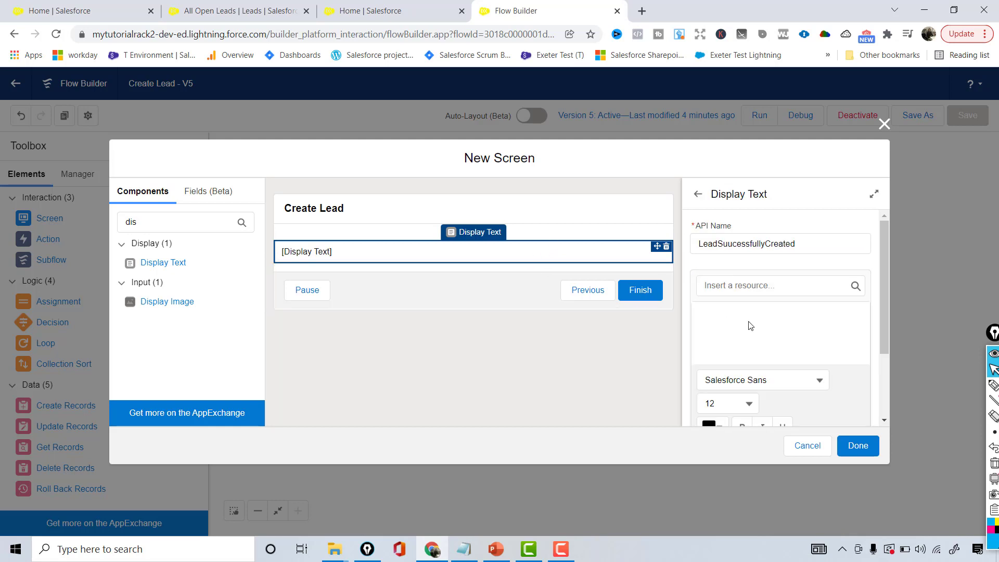
click(737, 328)
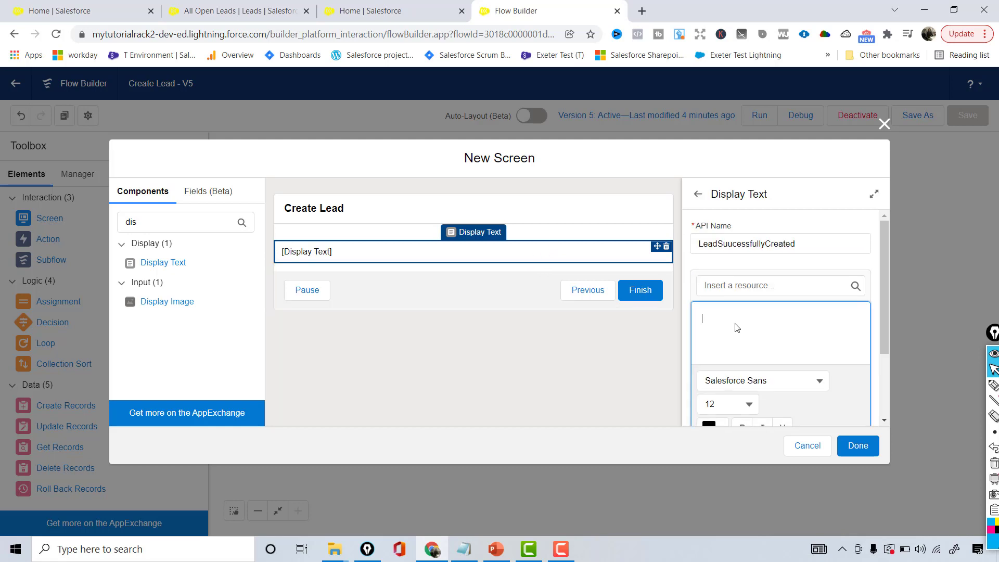
text(Lead Successfully)
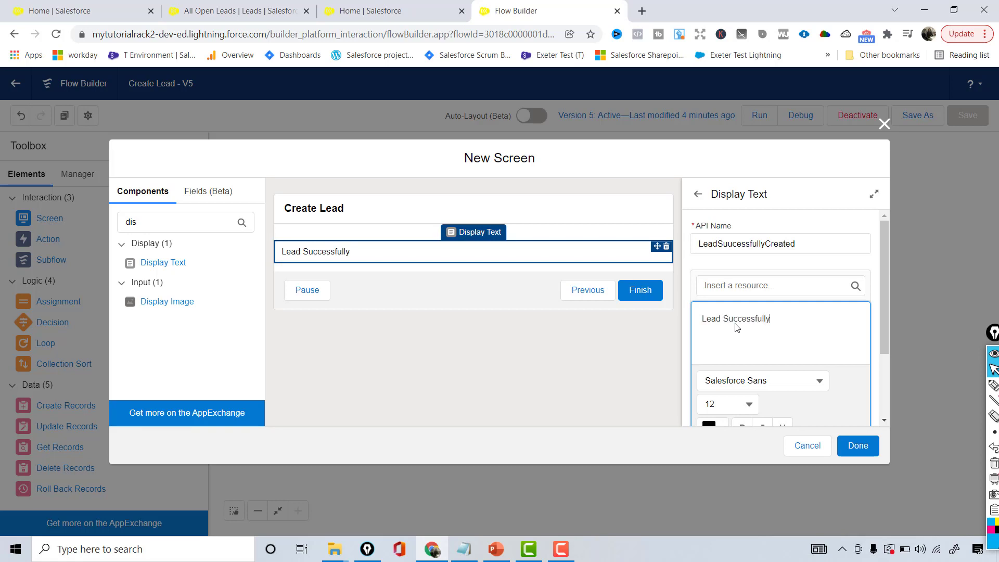
text( Created)
Wrap the message "Lead Successfully Created" in <b> and </b> tags.
triple_click(739, 318)
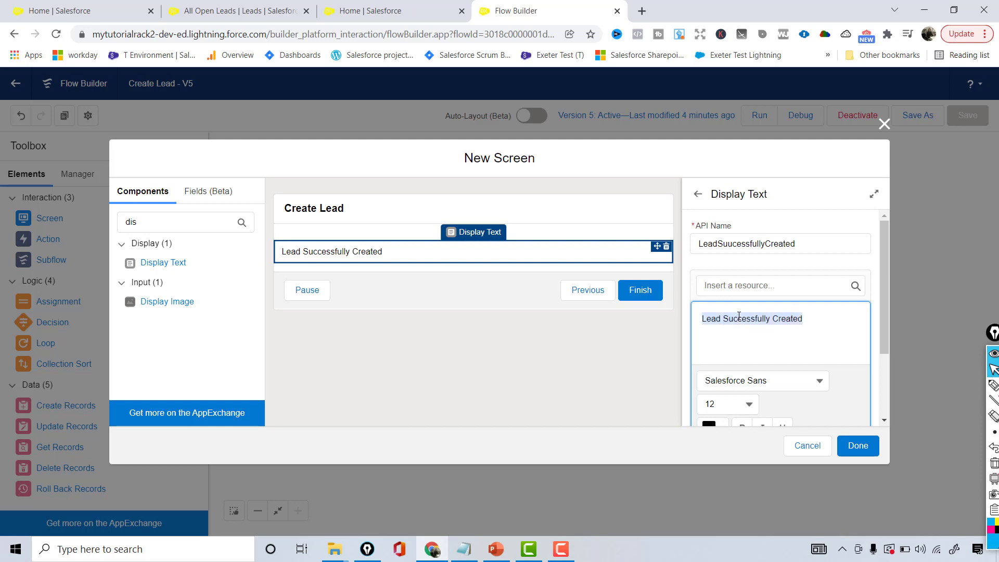
click(703, 319)
text(<b>)
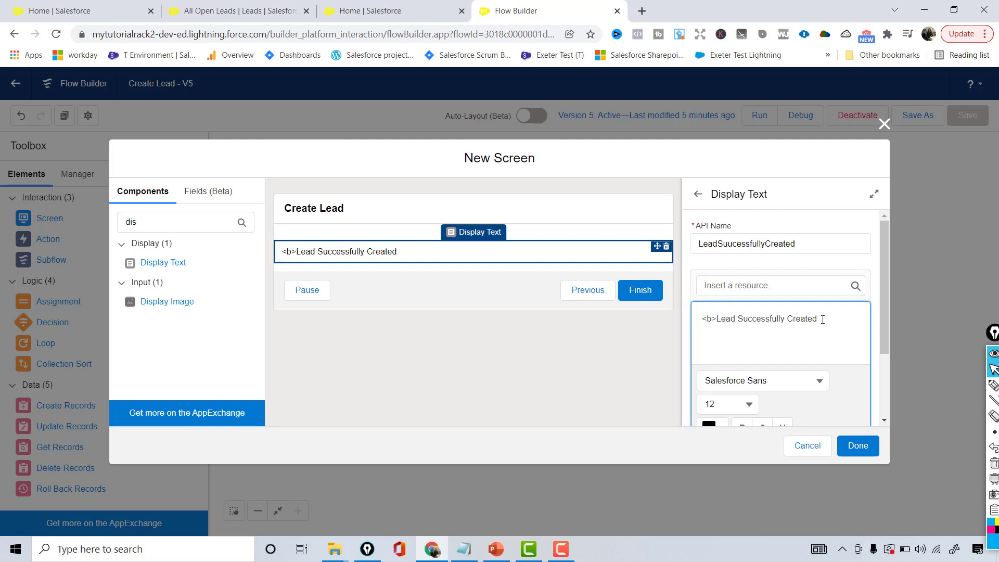
text(b>)
Link the whole Display Text message to the record URL of the first lead in the All Open Leads list.
drag(817, 318, 719, 315)
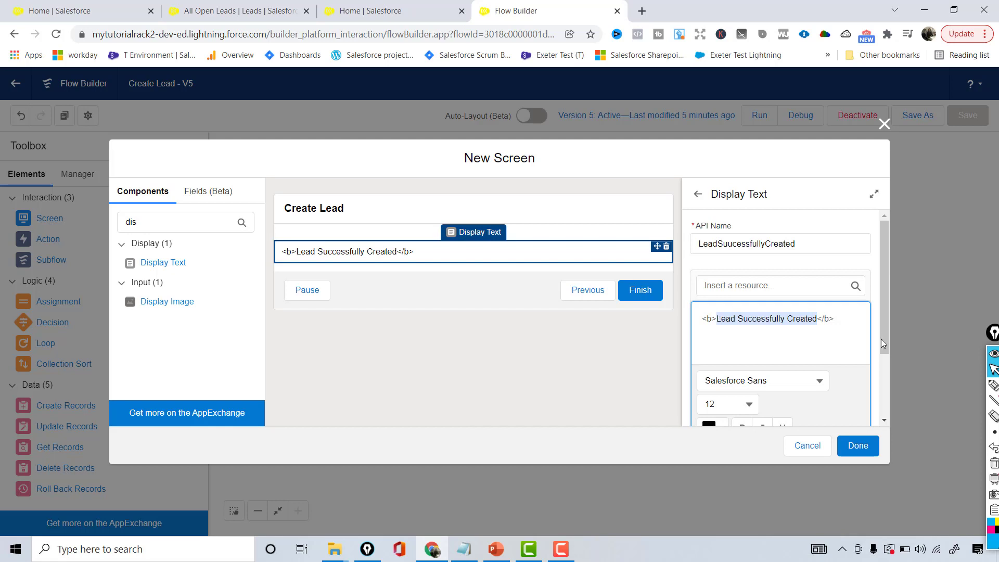
scroll(881, 339, down, 2)
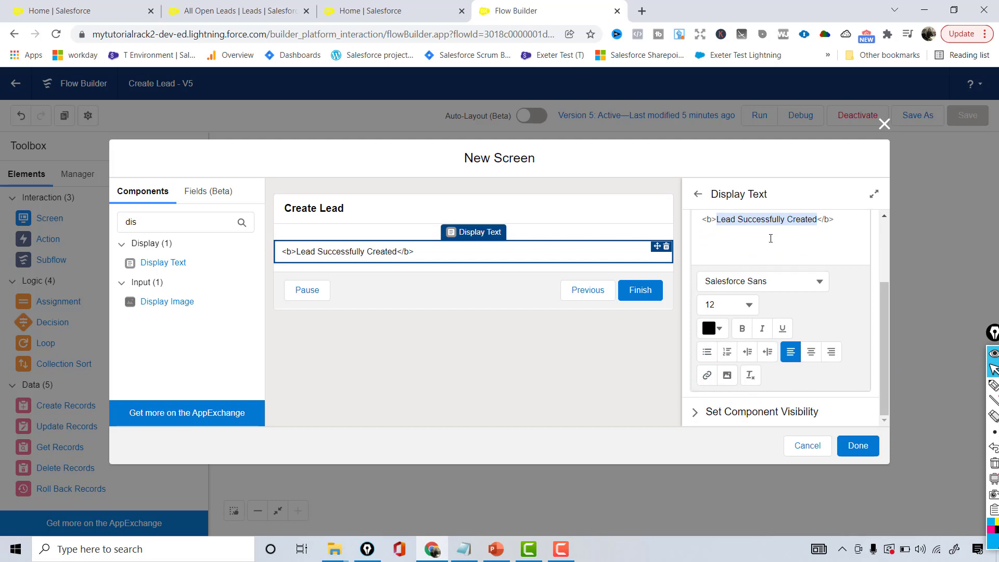
triple_click(779, 221)
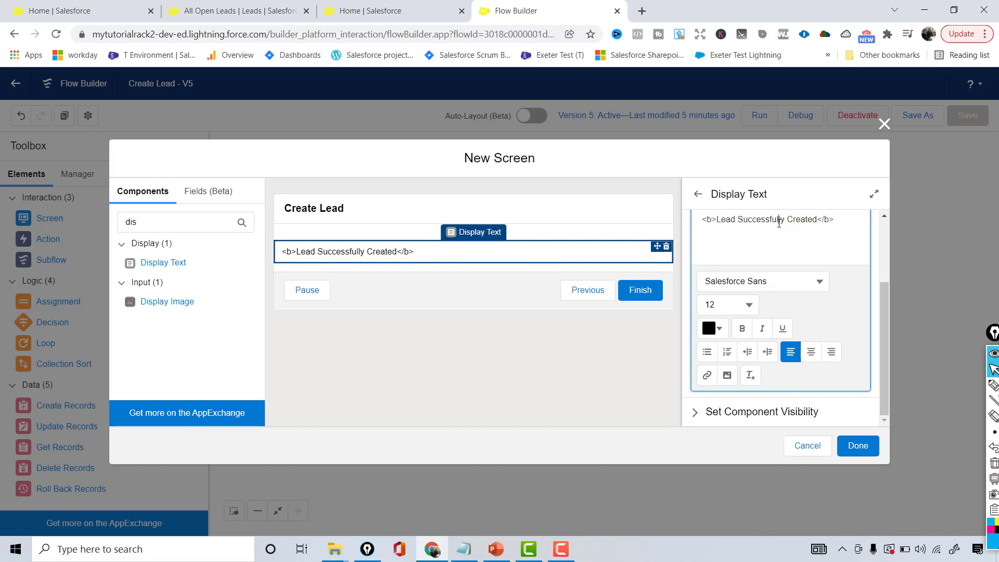
click(707, 379)
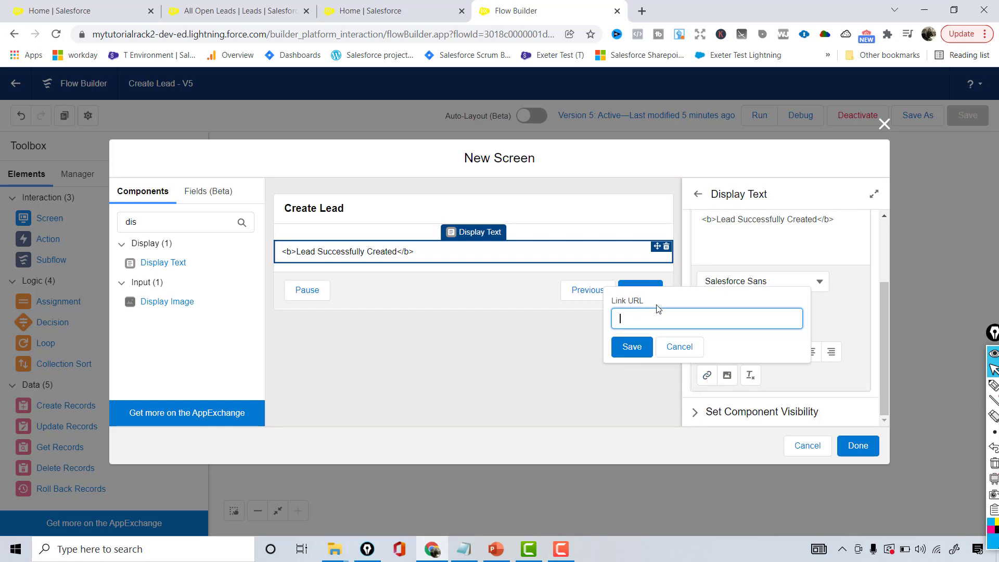
click(252, 8)
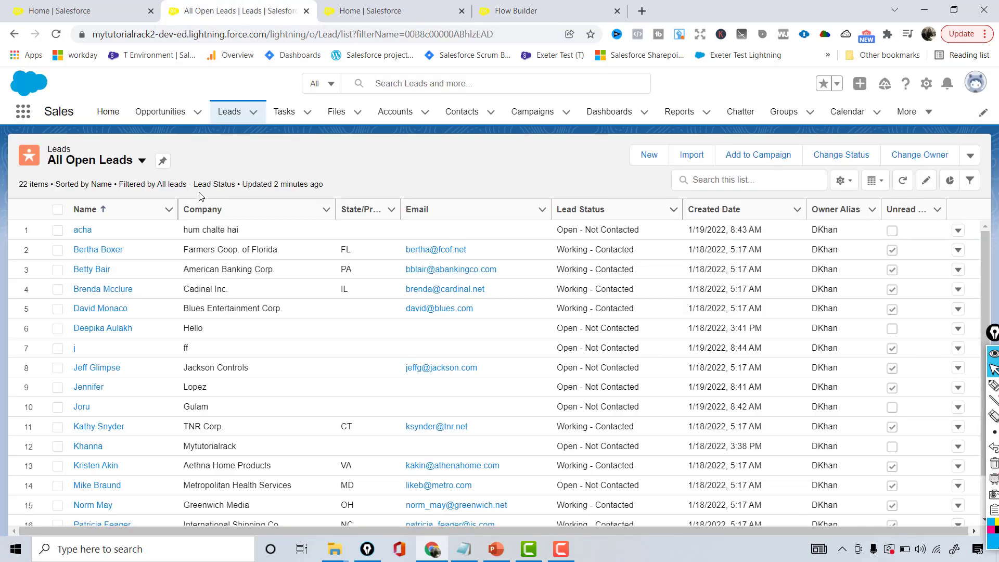
click(82, 230)
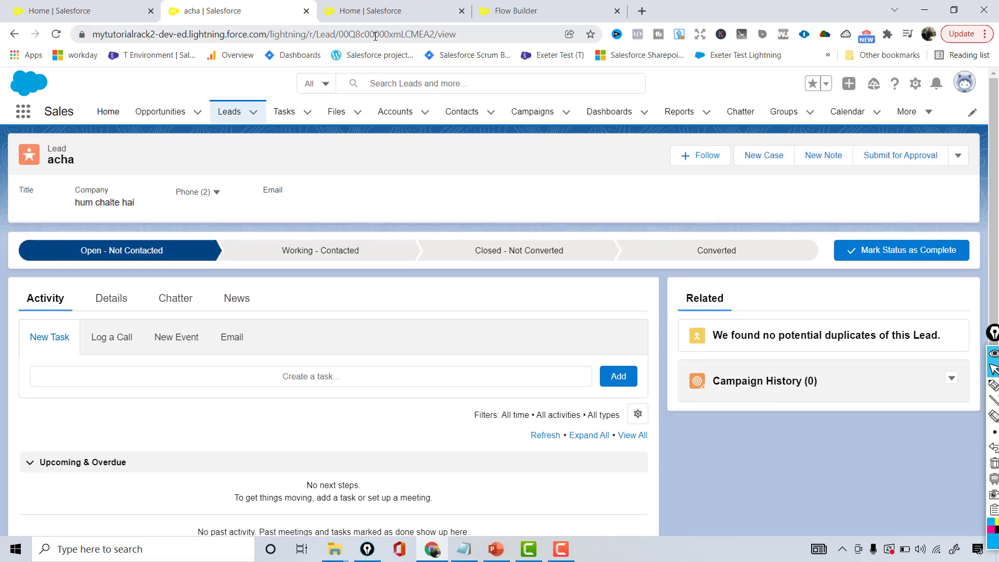
click(375, 35)
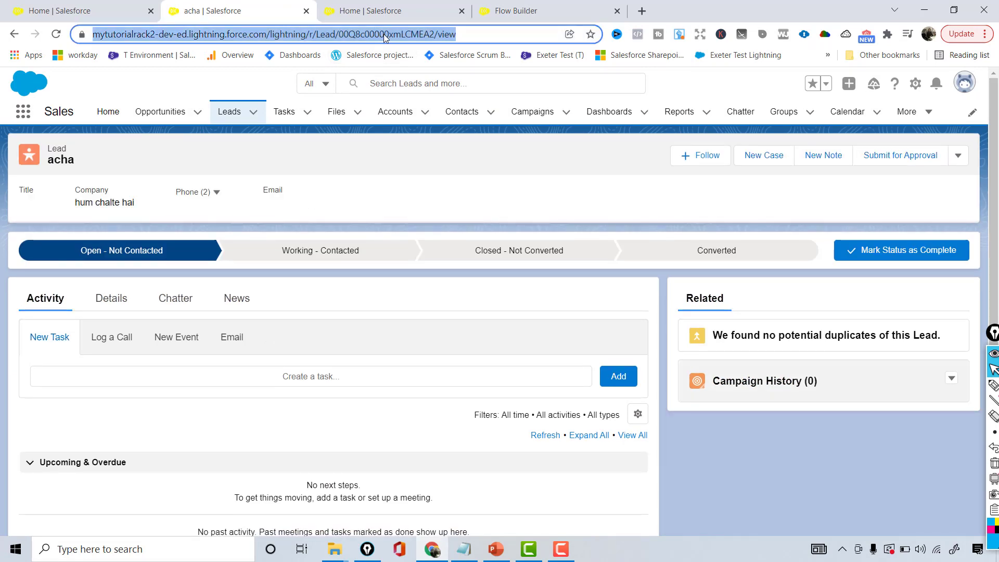
double_click(384, 35)
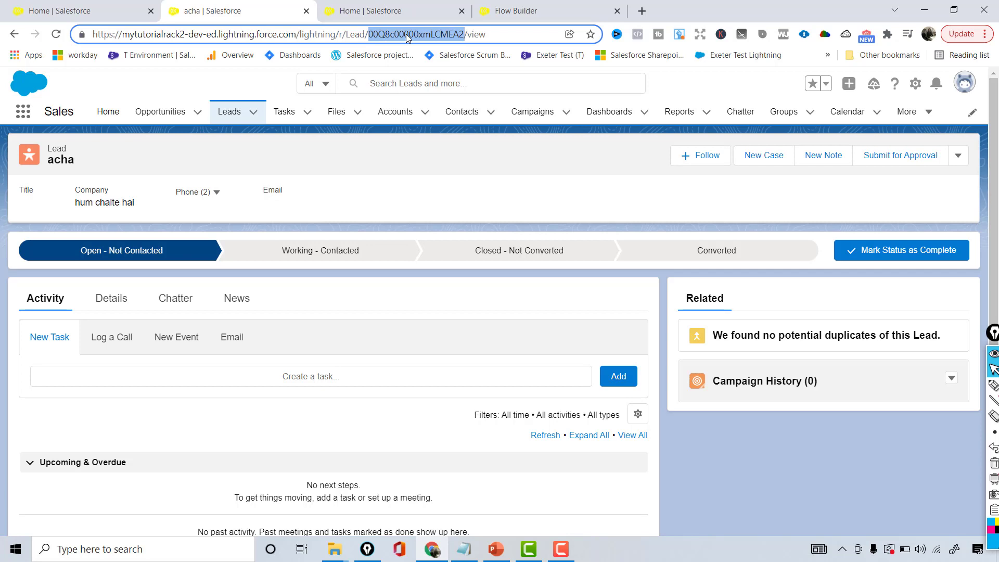
triple_click(441, 35)
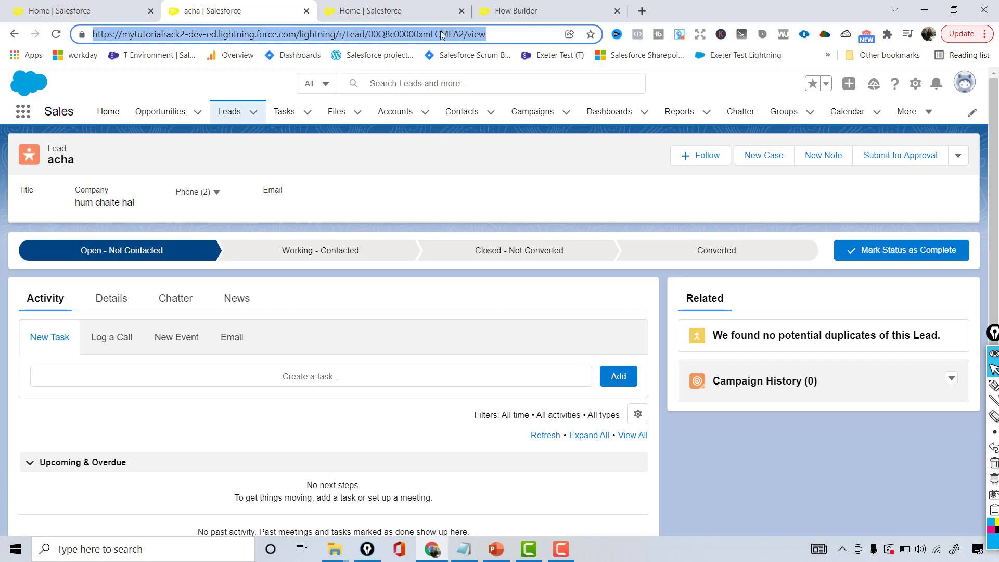
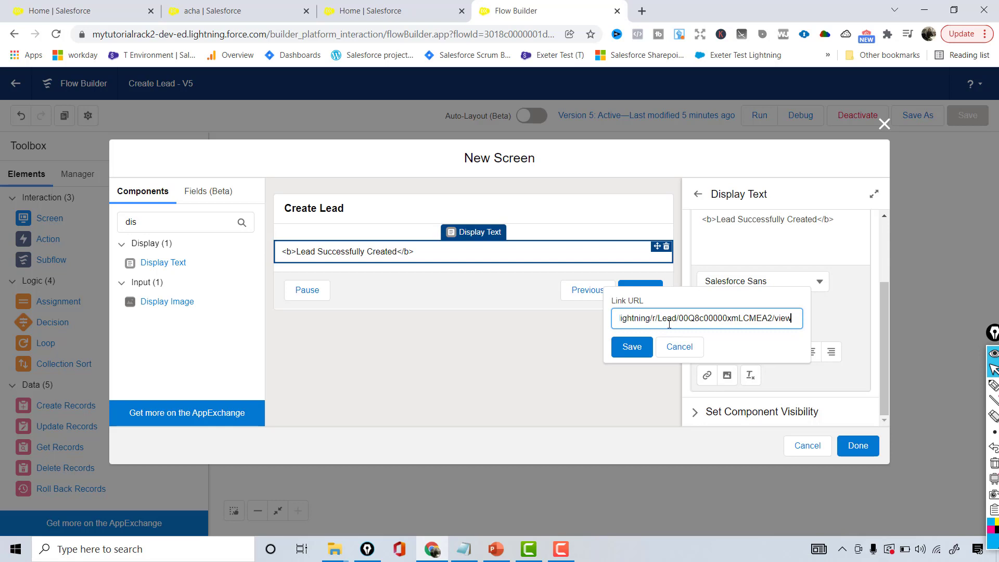
double_click(705, 318)
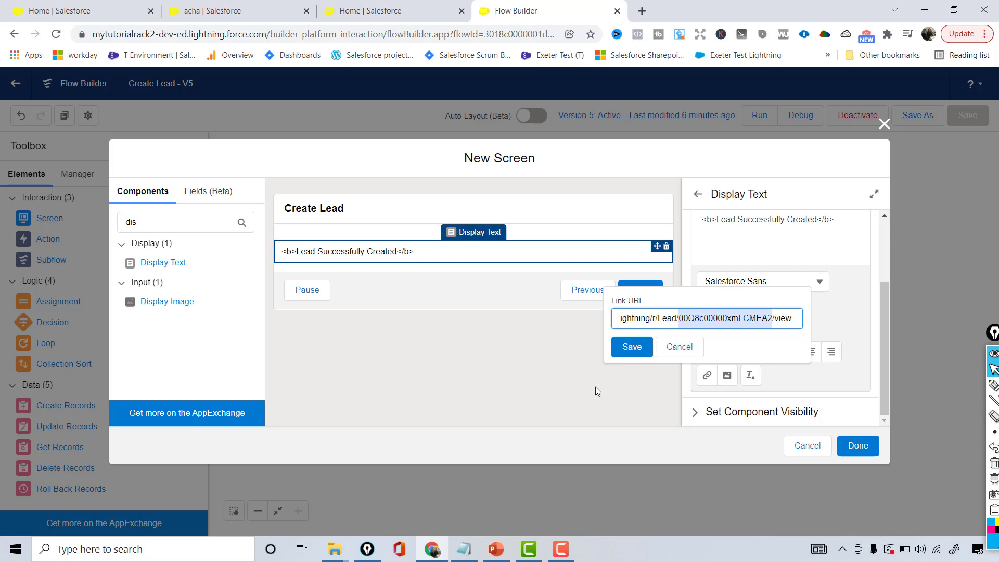
click(632, 348)
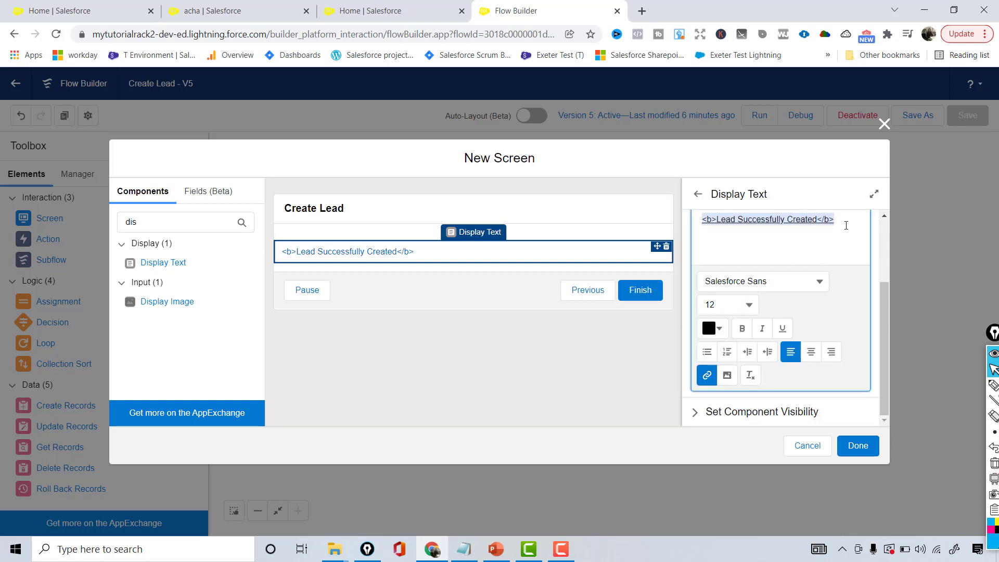
Insert the variable LeadId from Create_Lead_Record into the Display Text content after the message.
scroll(880, 298, up, 2)
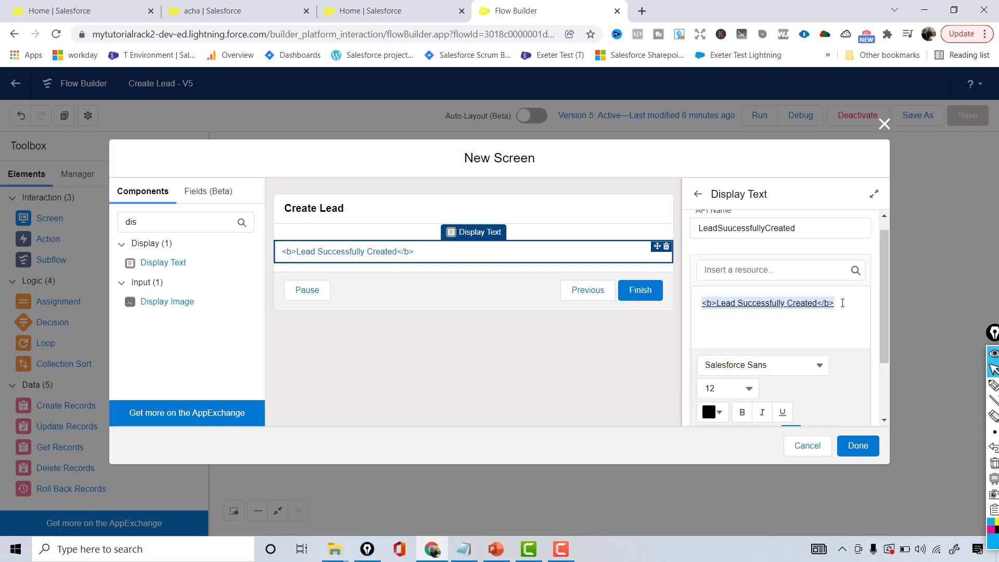
click(773, 266)
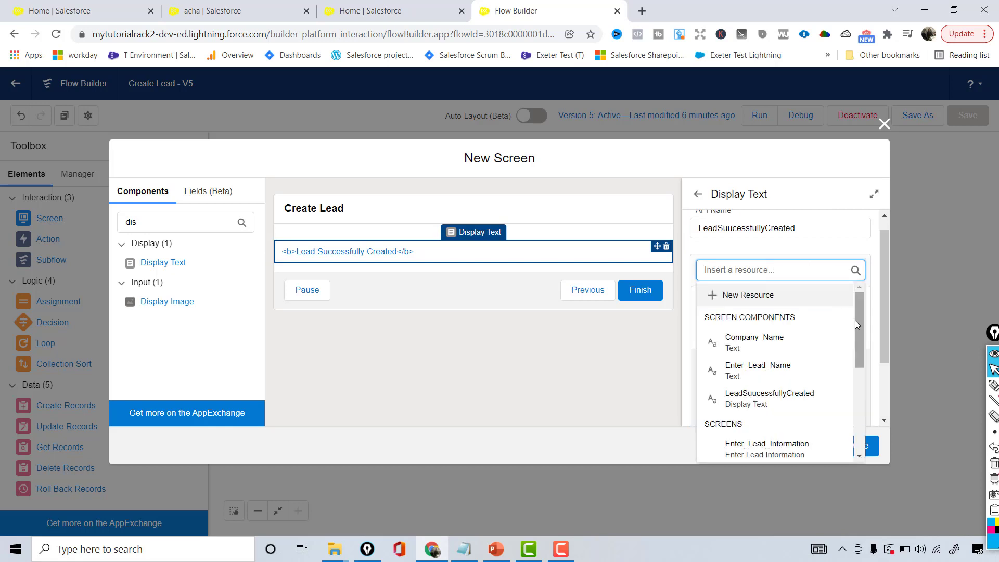
click(857, 341)
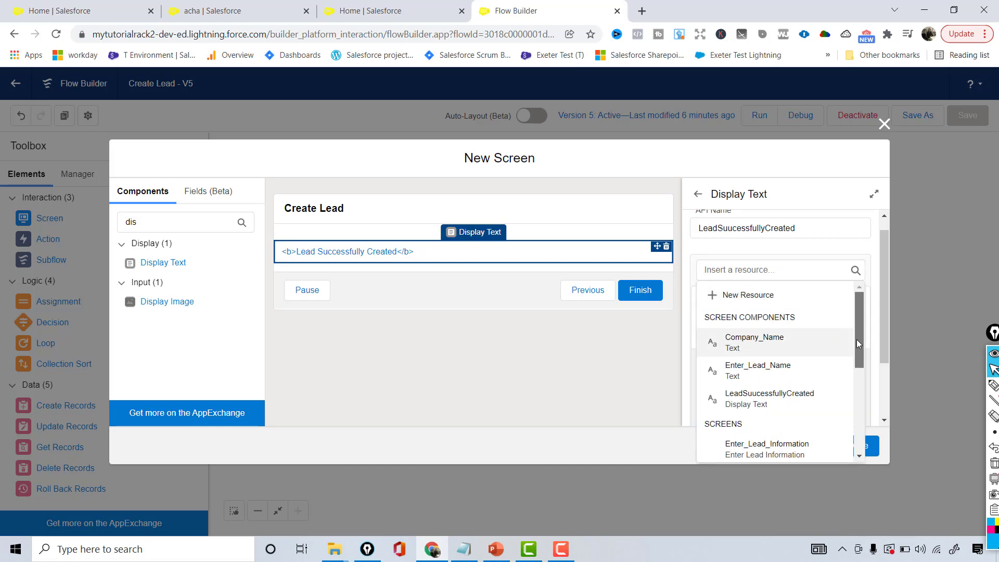
drag(856, 339, 872, 393)
click(793, 270)
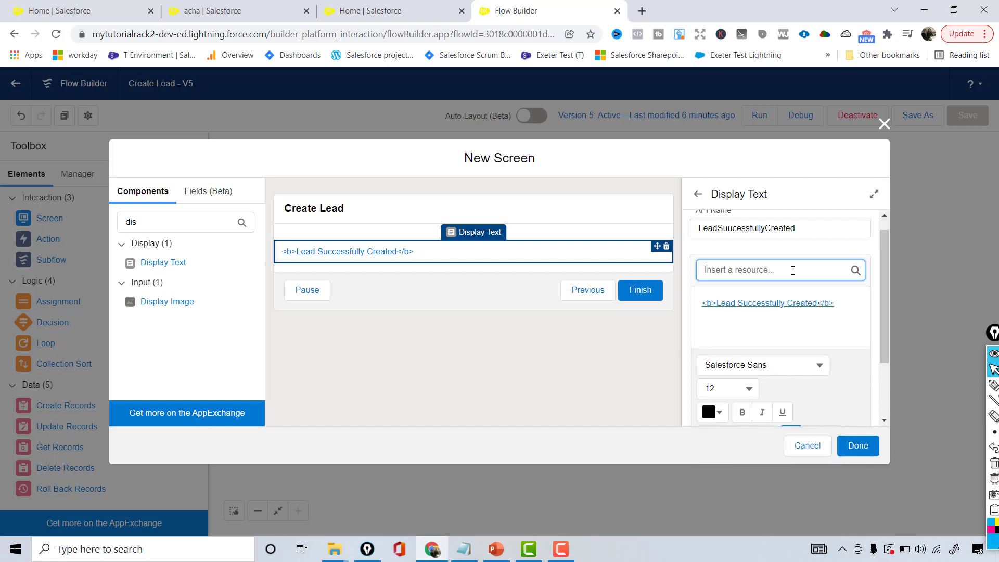
drag(860, 316, 865, 381)
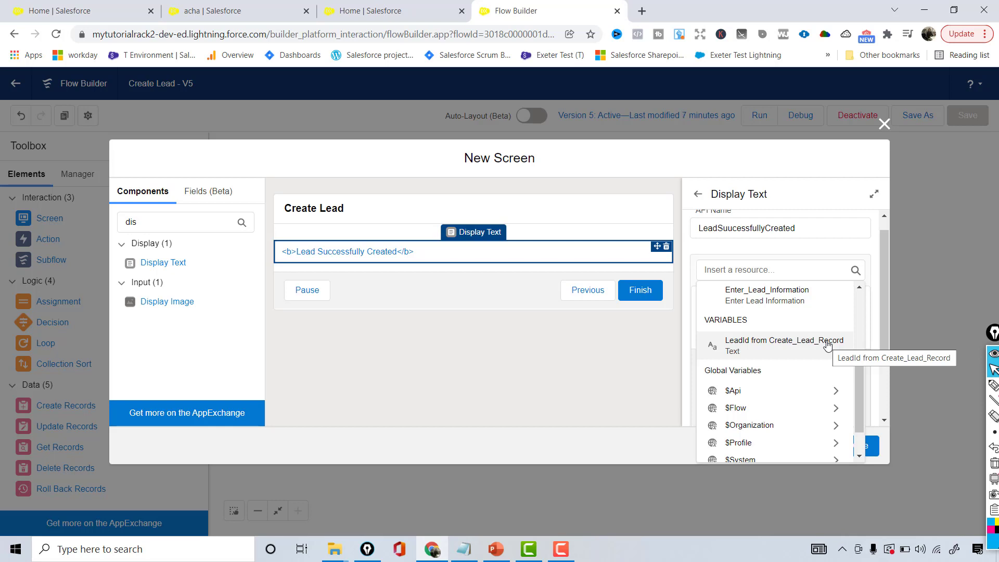
click(743, 351)
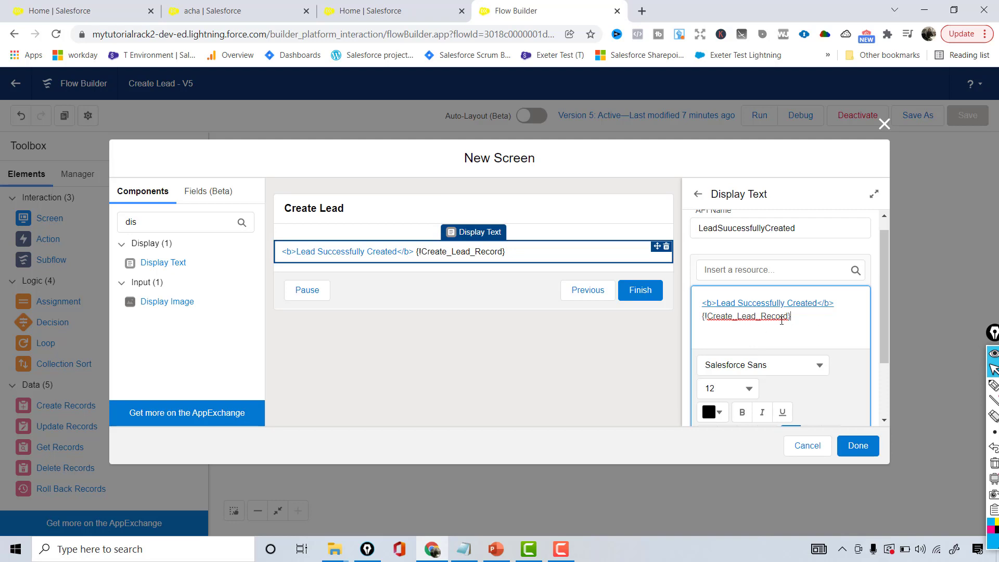
Replace the record ID in the message's Link URL with {!Create_Lead_Record}, copied from the Display Text content, and save the link.
triple_click(766, 317)
drag(813, 317, 702, 316)
key(ctrl+c)
click(770, 306)
double_click(770, 306)
key(ctrl+k)
key(ctrl+v)
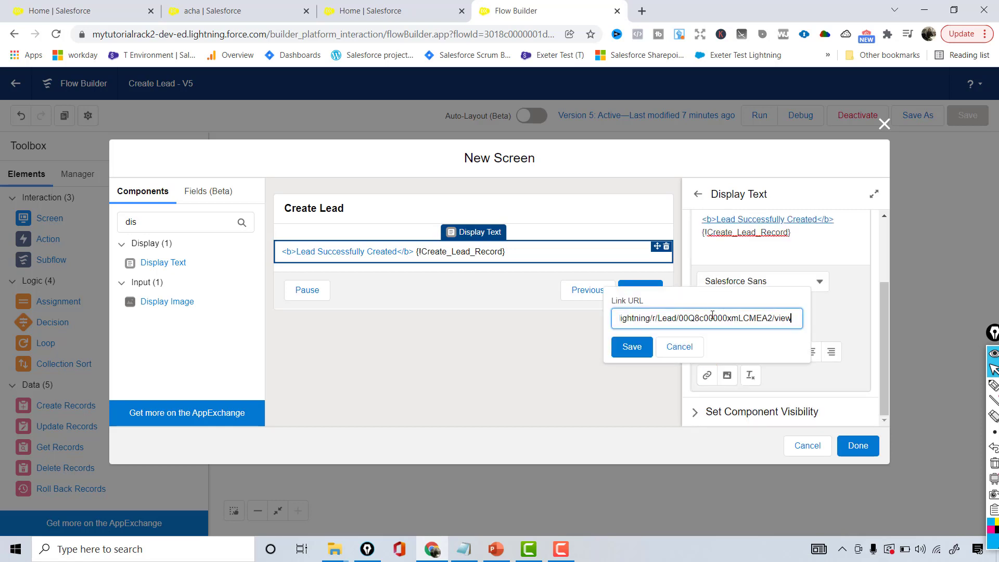
double_click(712, 317)
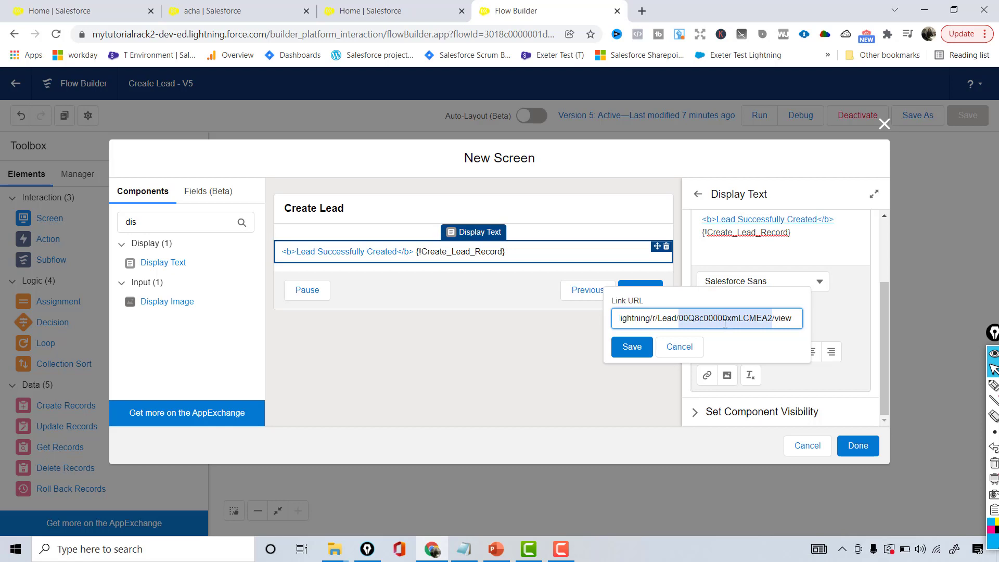
key(ctrl+v)
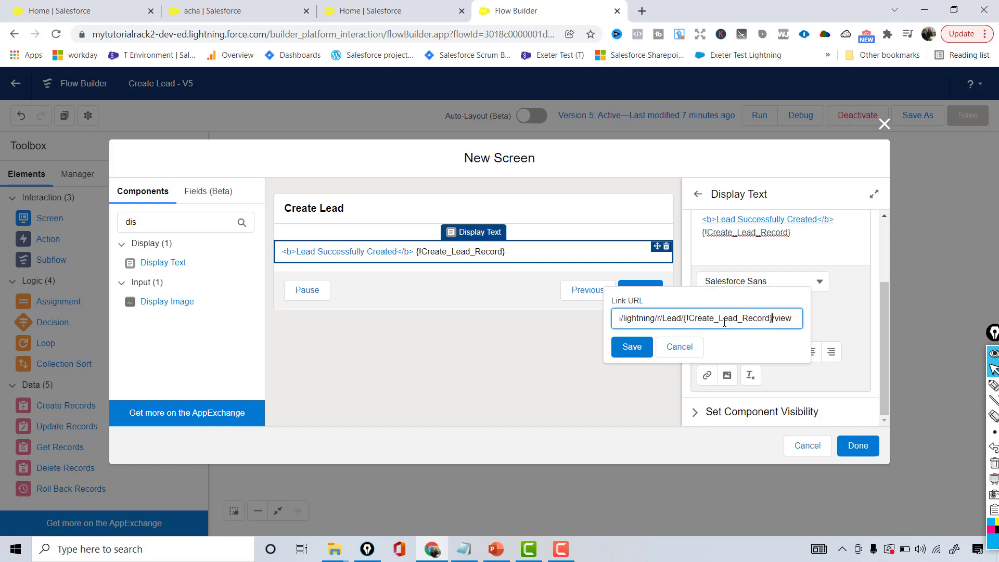
drag(687, 318, 790, 354)
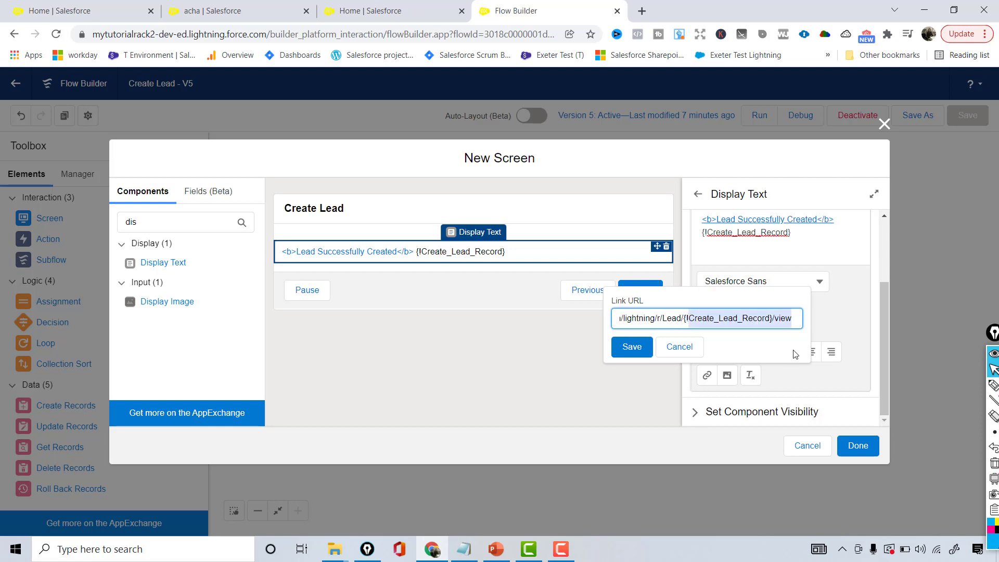
key(shift+Left)
key(shift+Left)
key(shift+Left)
key(shift+Left)
key(shift+Left)
key(shift+Left)
click(630, 352)
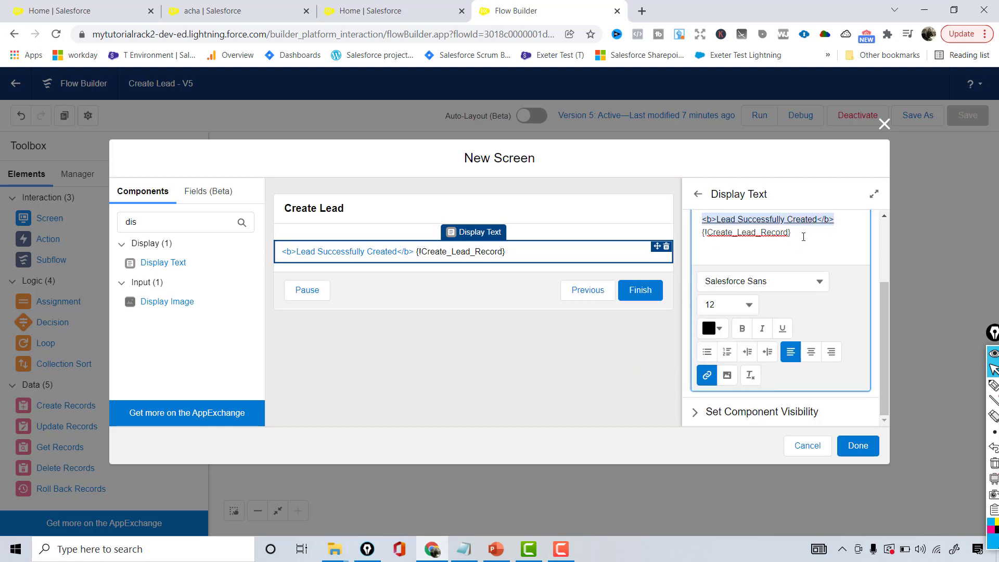
Delete the {!Create_Lead_Record} reference that follows the linked message in the Display Text content.
drag(791, 232, 700, 234)
key(BackSpace)
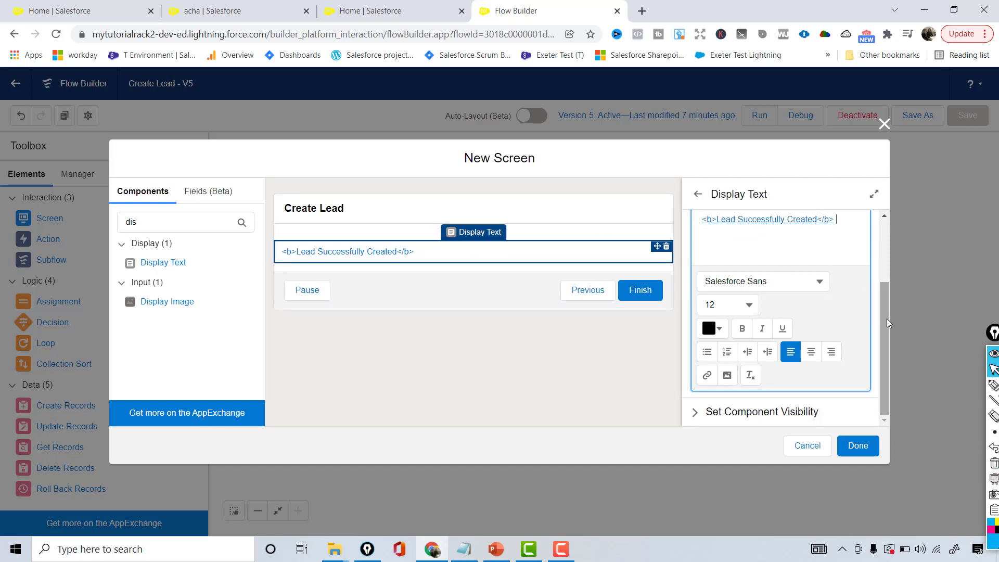
drag(884, 319, 883, 267)
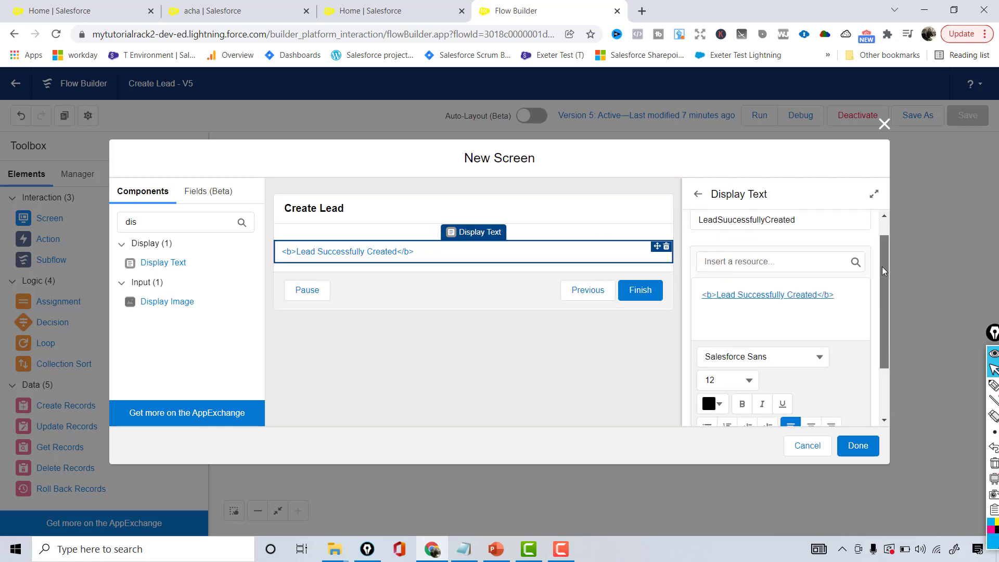
Finish the new screen and connect the Create Lead Record element to the Lead Success Creation screen.
click(861, 450)
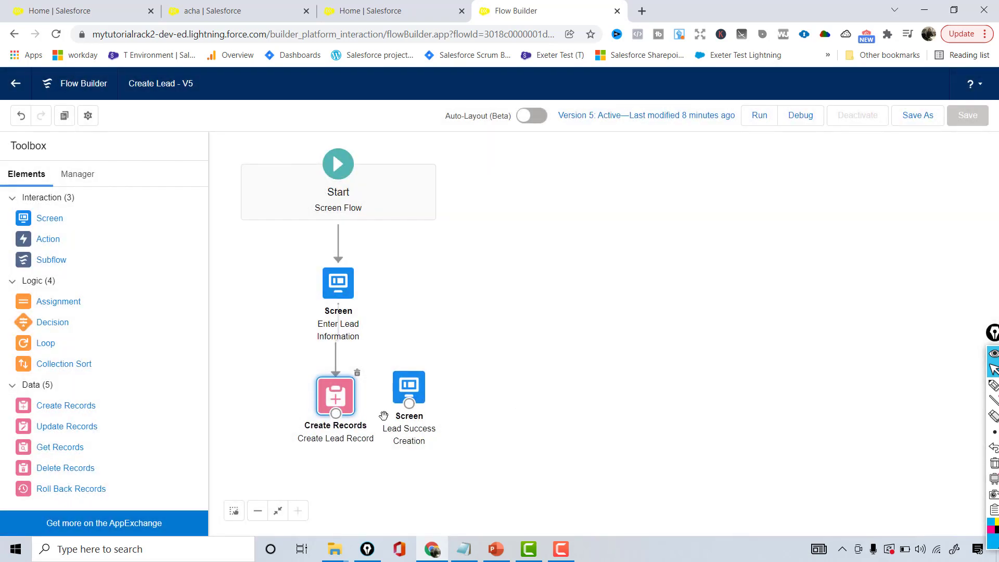
drag(336, 413, 410, 404)
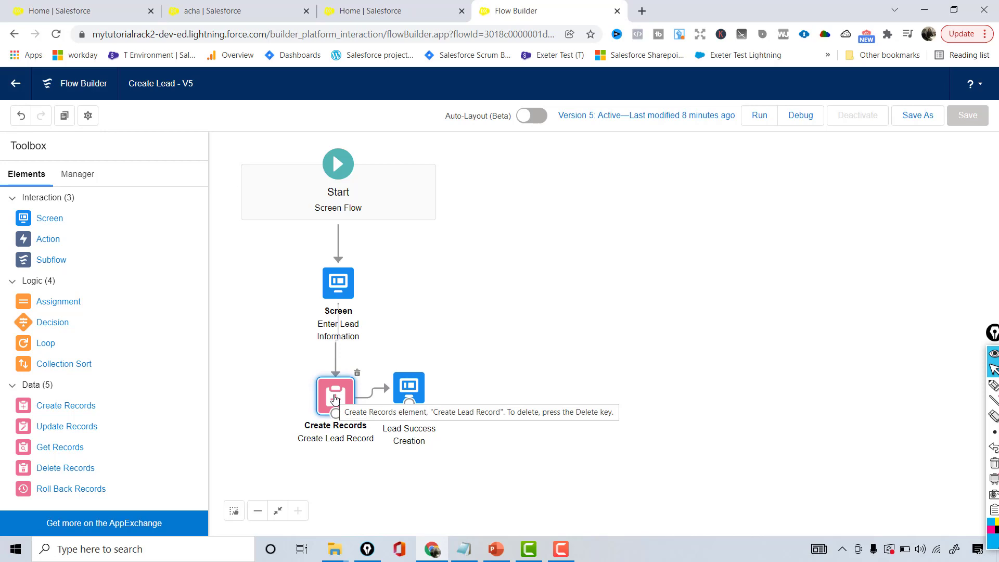
Check the Link URL set on the Display Text message in the Lead Success Creation screen, and close the screen editor.
double_click(413, 390)
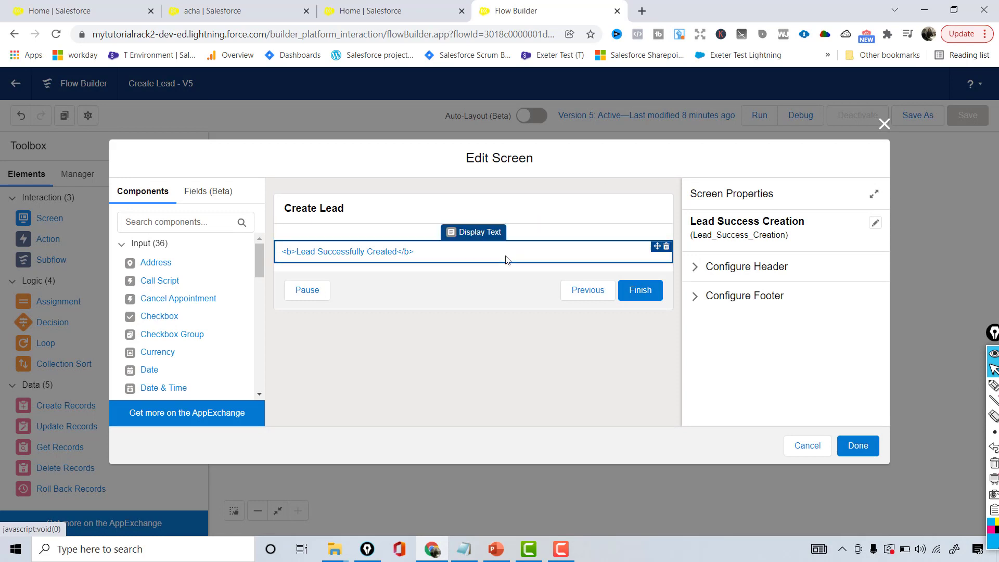
click(507, 258)
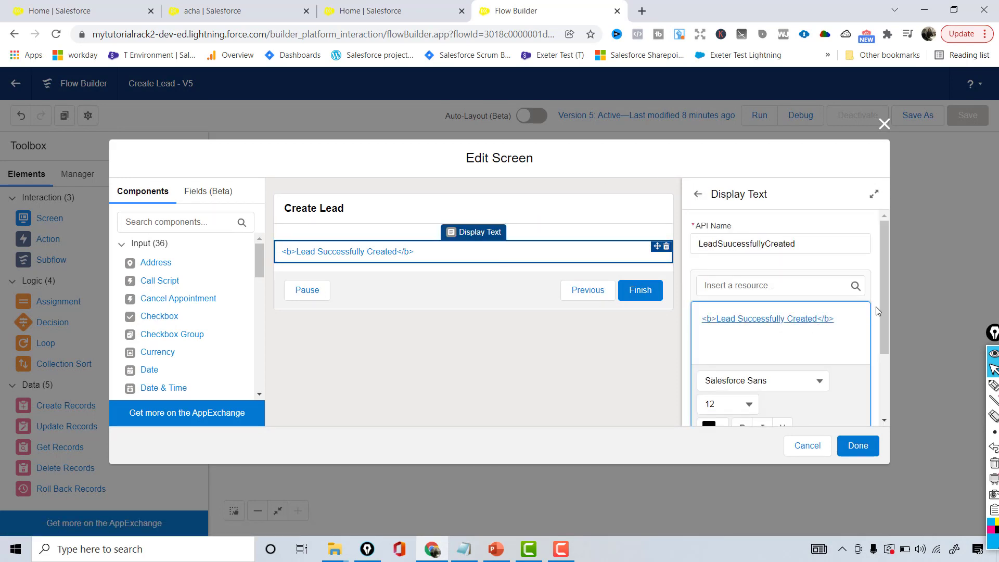
scroll(886, 360, down, 1)
scroll(885, 360, down, 3)
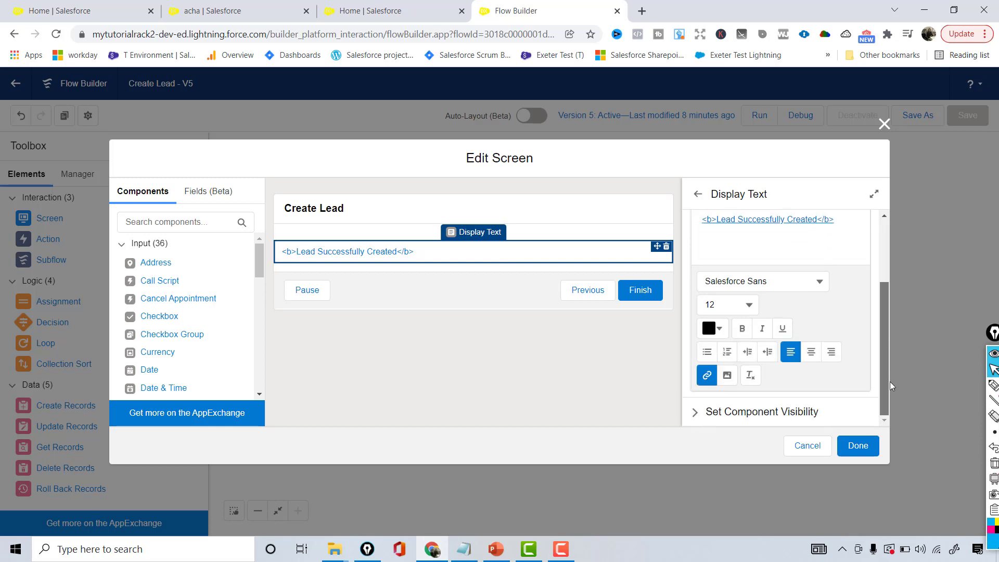
click(707, 376)
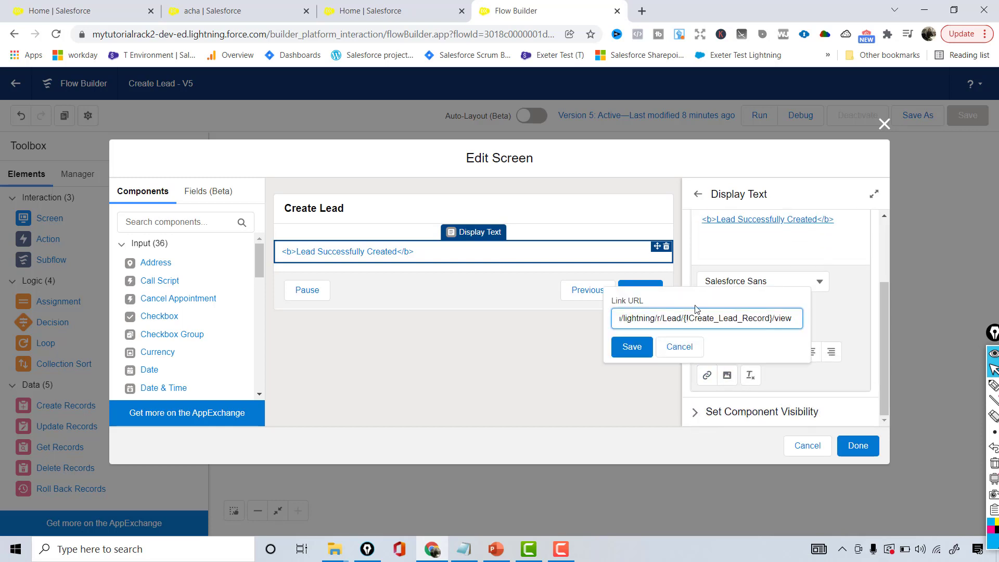
triple_click(636, 317)
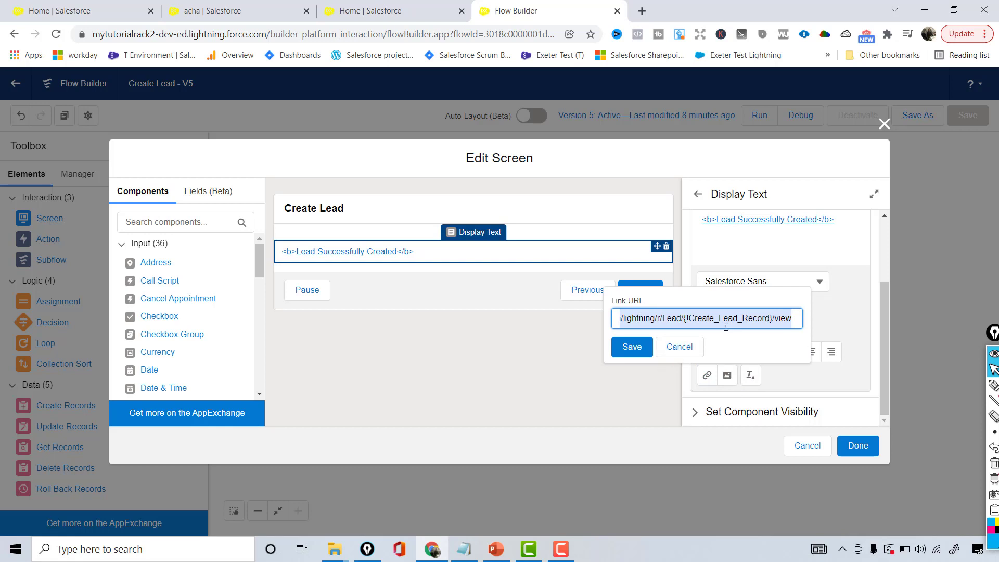
click(632, 347)
click(885, 124)
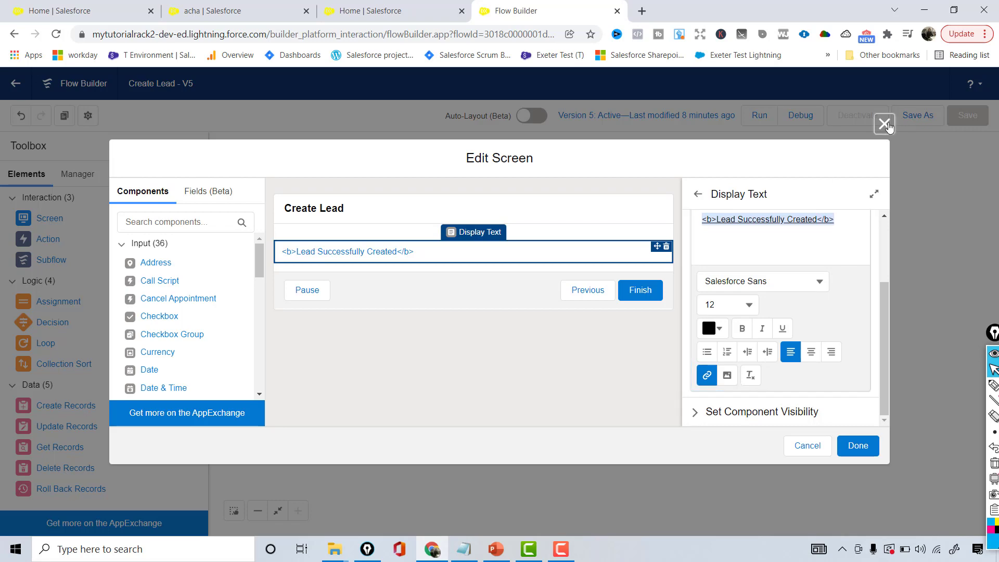
Save the Create Lead flow as a new version.
click(926, 116)
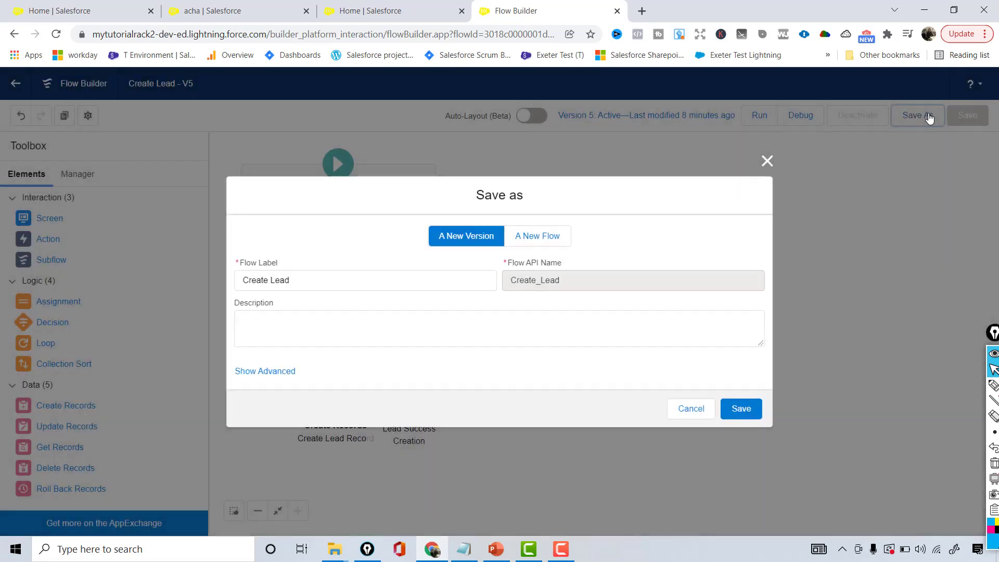
click(743, 410)
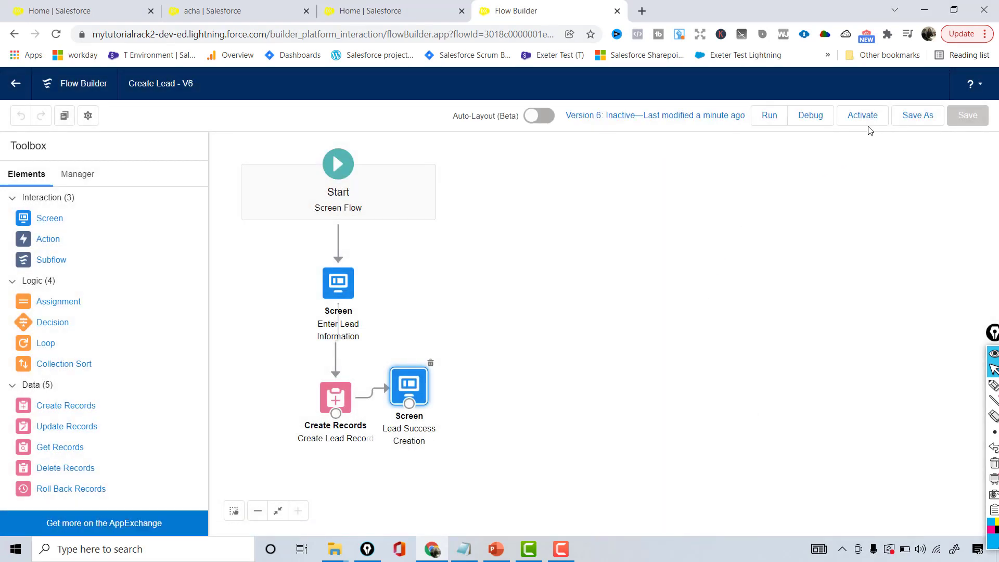
Run the flow with a test lead name and company Cardinals Limited, and check the created lead through the success message link.
click(766, 117)
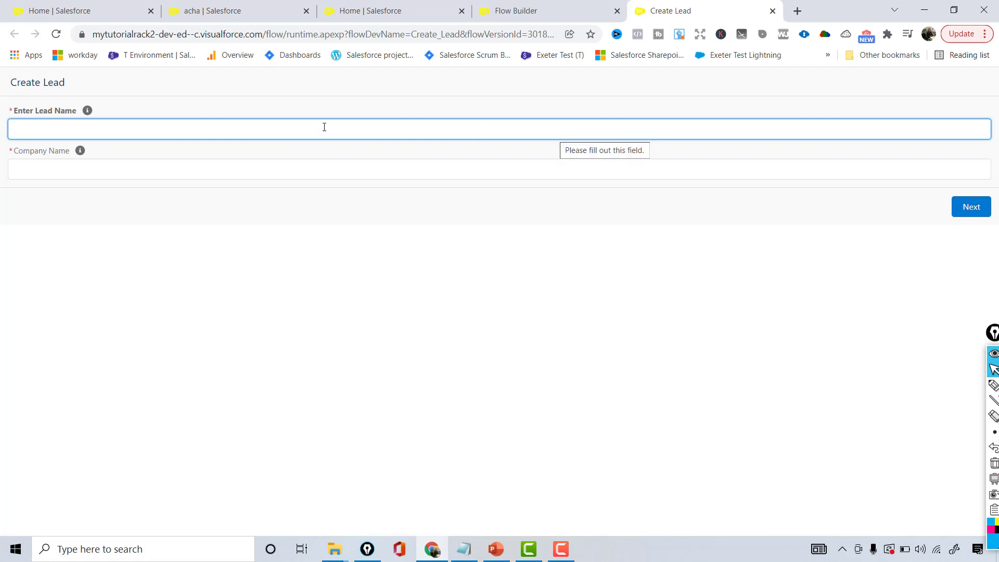
click(324, 127)
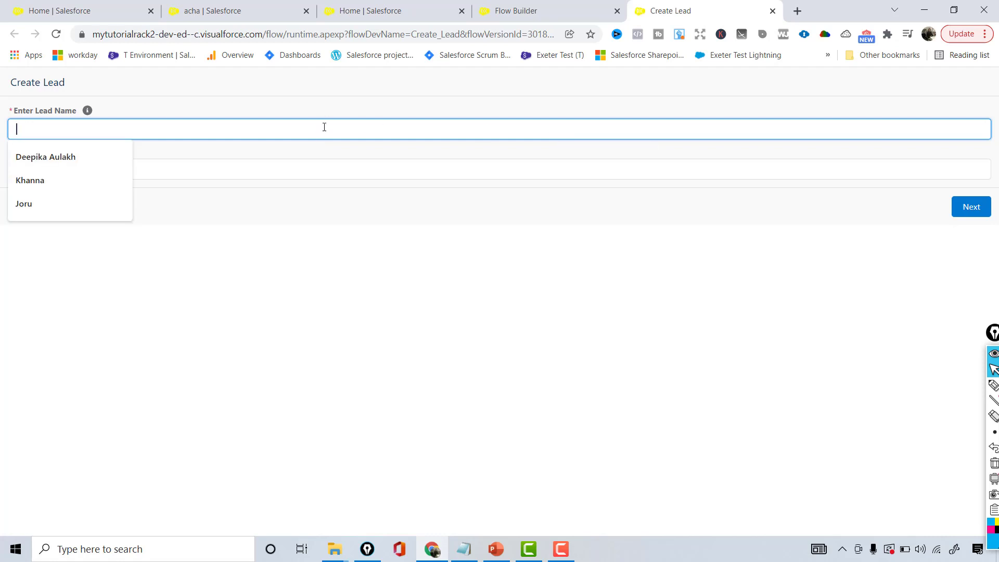
text(Jason)
key(Tab)
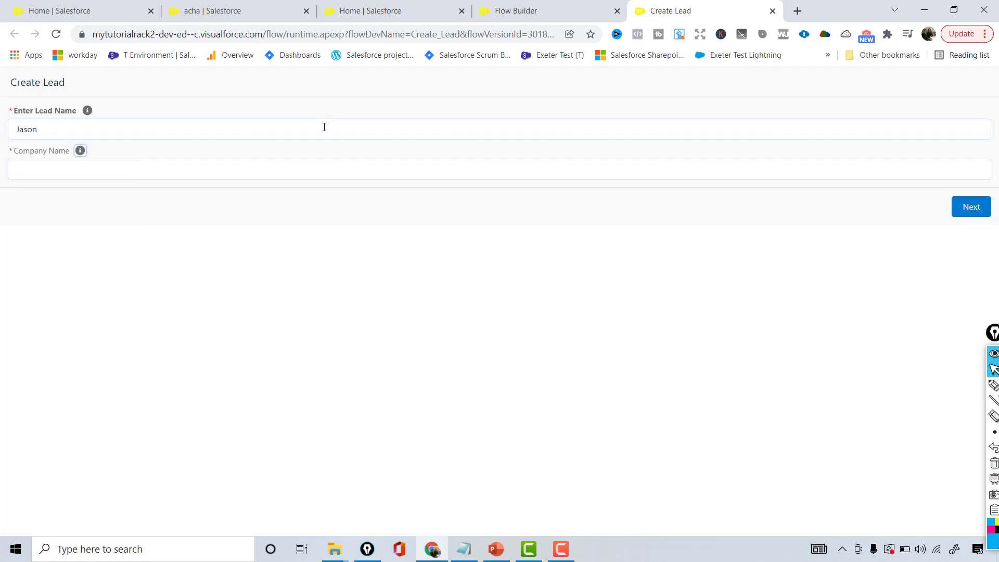
click(316, 171)
text(Ca)
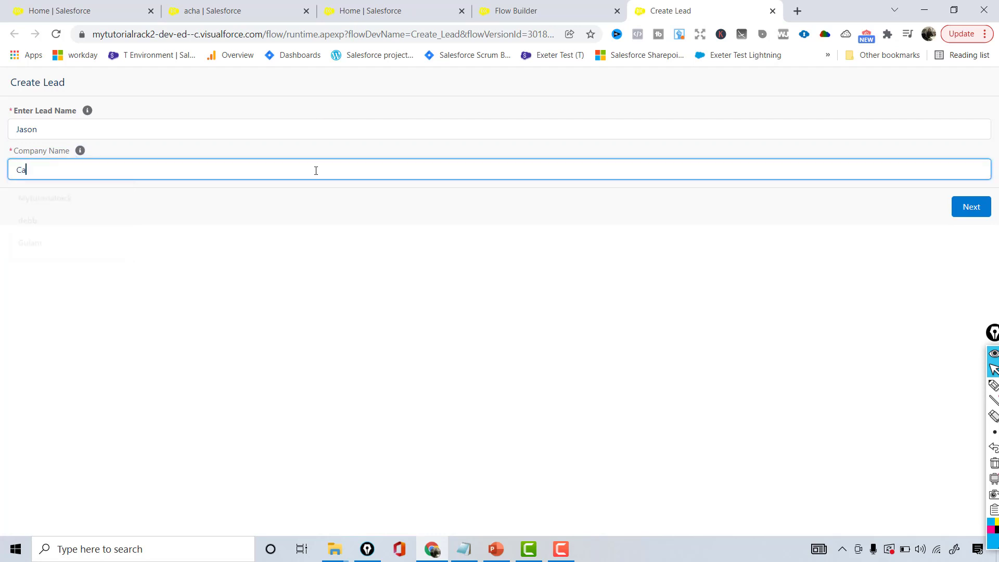
text(rdinals Limited)
click(962, 213)
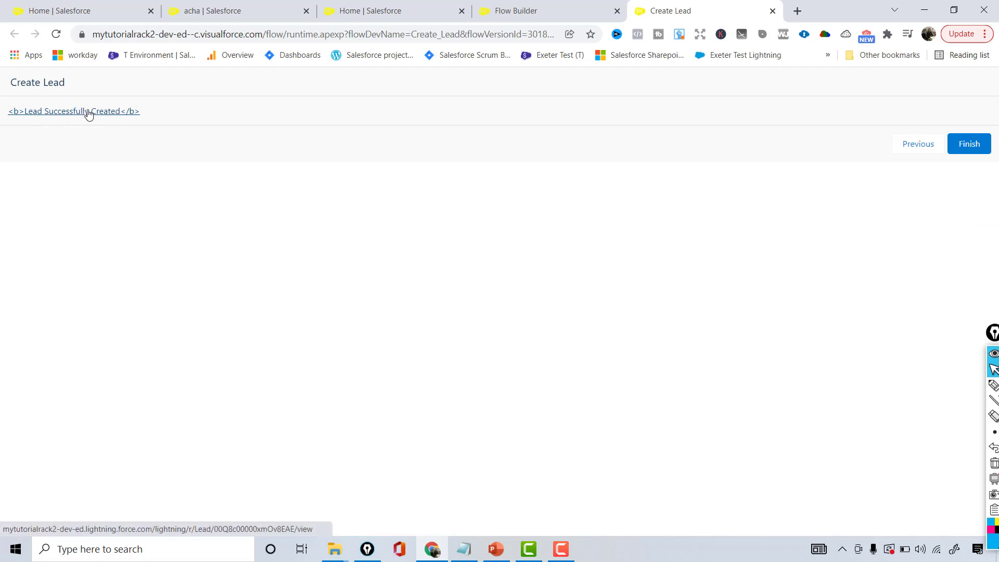
click(117, 116)
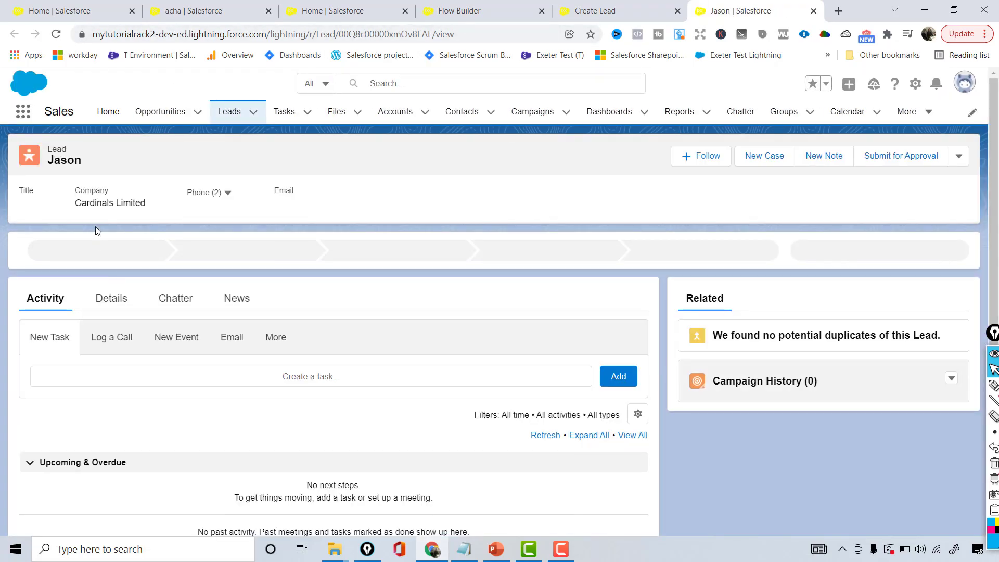
drag(81, 201, 130, 221)
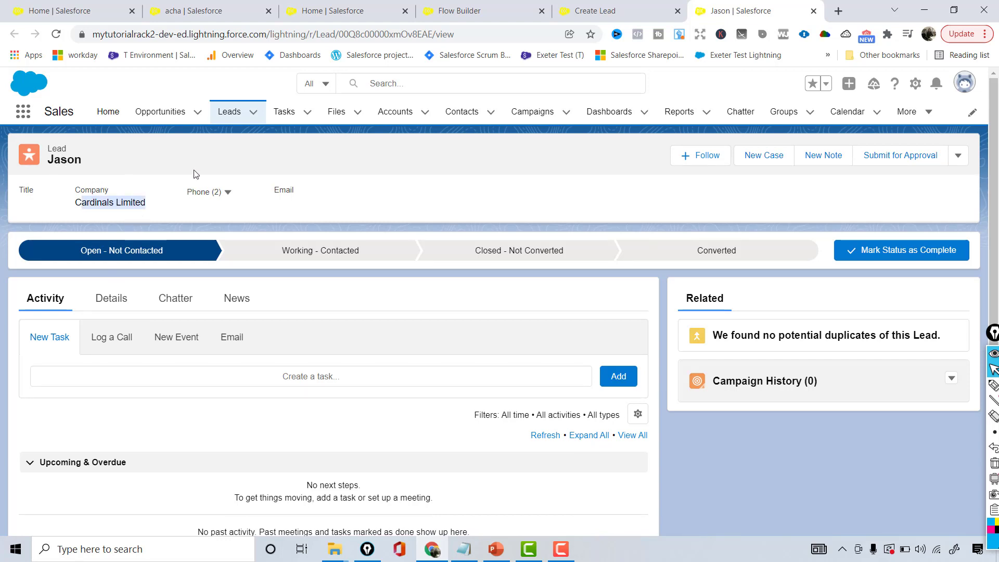
Remove the literal <b> and </b> tags from the Display Text message in the Lead Success Creation screen.
click(473, 8)
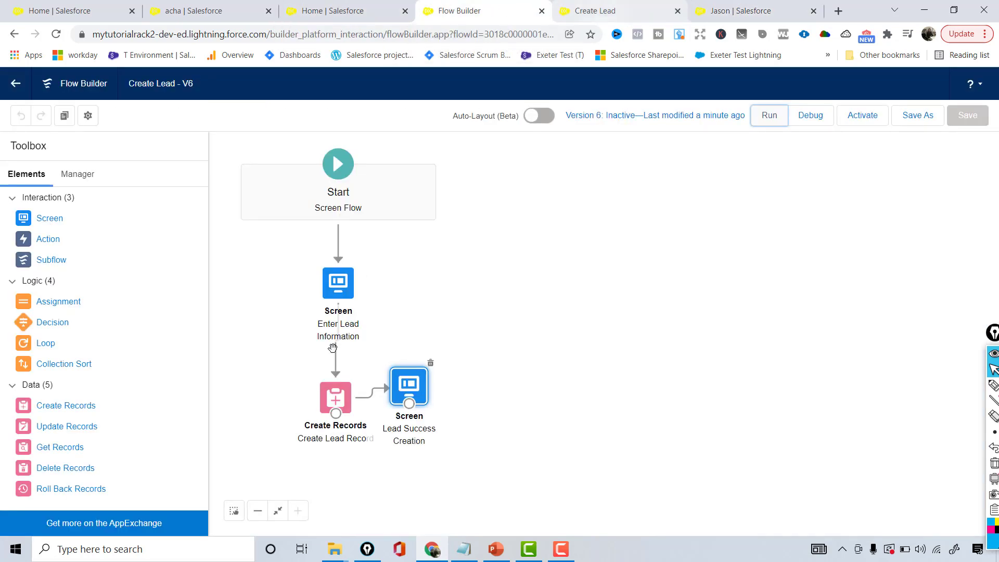
double_click(420, 375)
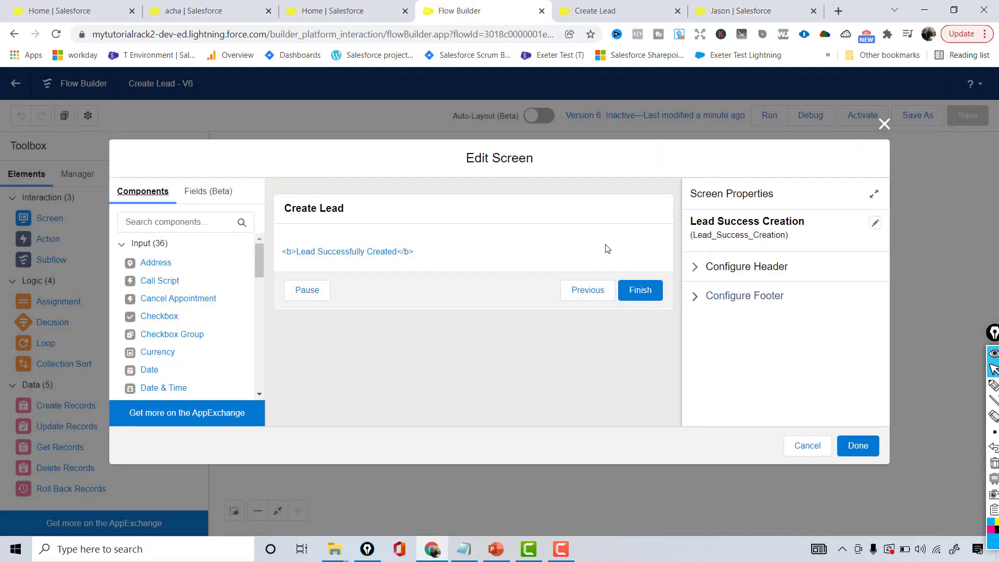
click(453, 251)
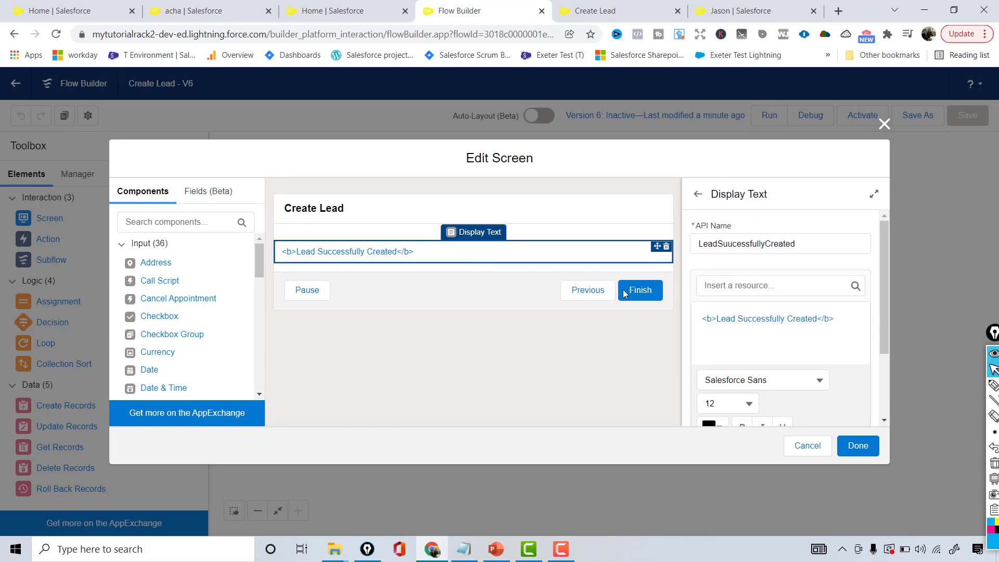
click(715, 323)
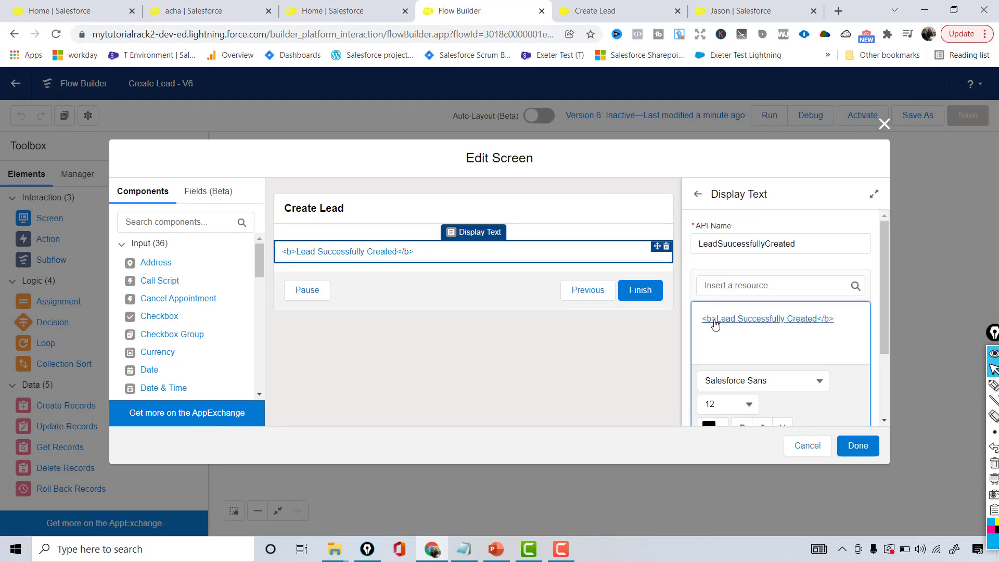
key(ctrl+z)
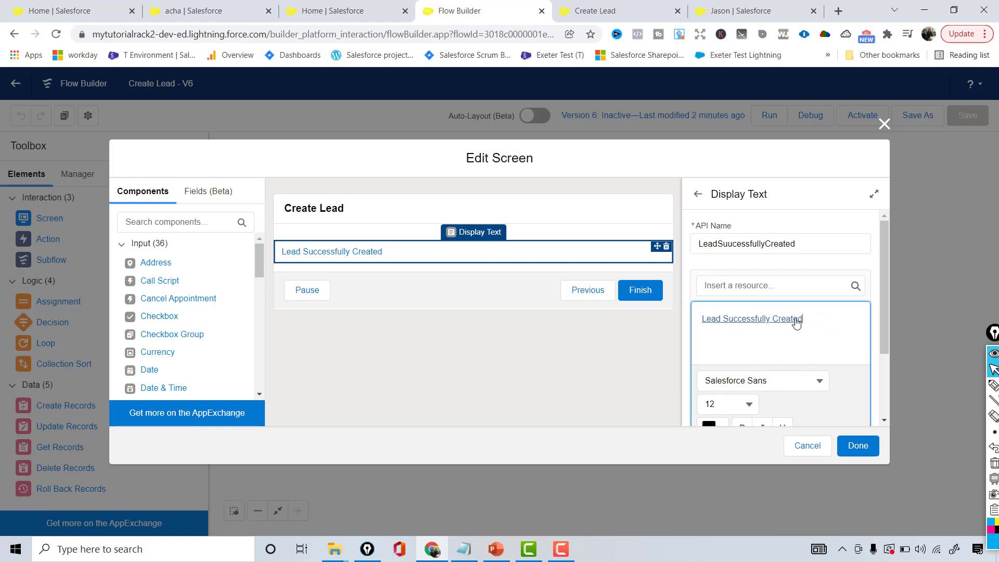
Make the linked "Lead Successfully Created" message bold, keeping its Link URL, and save the flow.
click(796, 319)
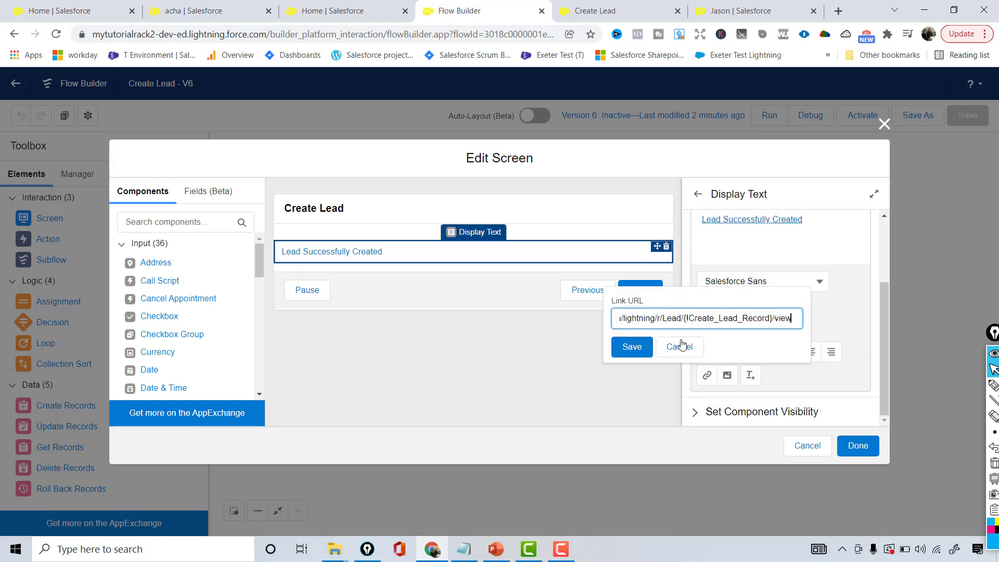
click(643, 349)
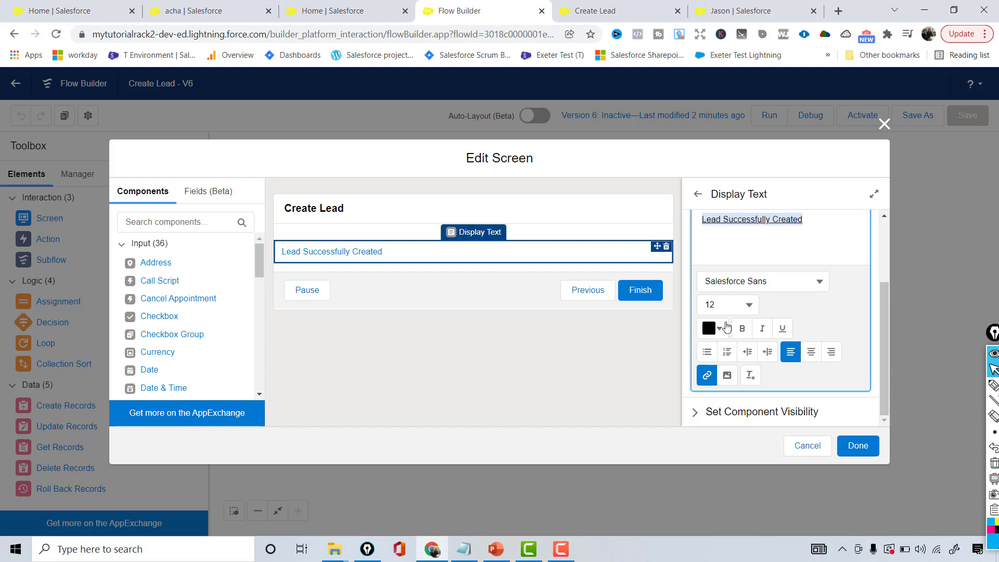
click(882, 310)
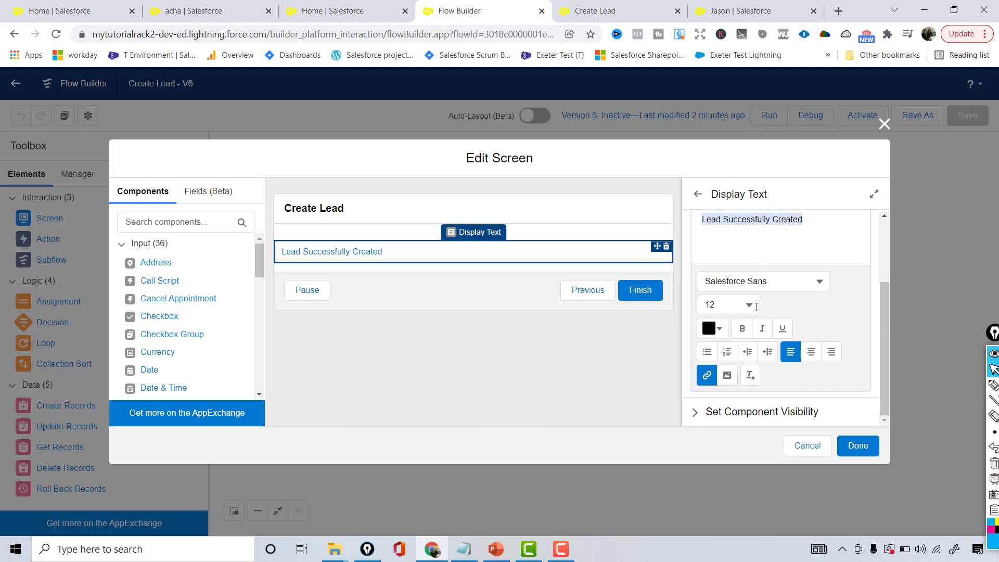
click(742, 328)
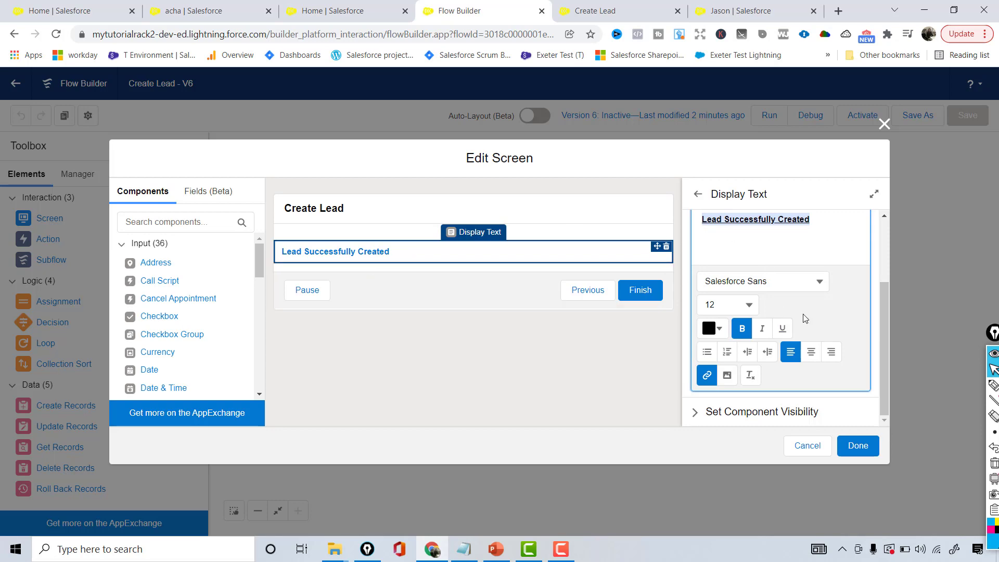
click(873, 449)
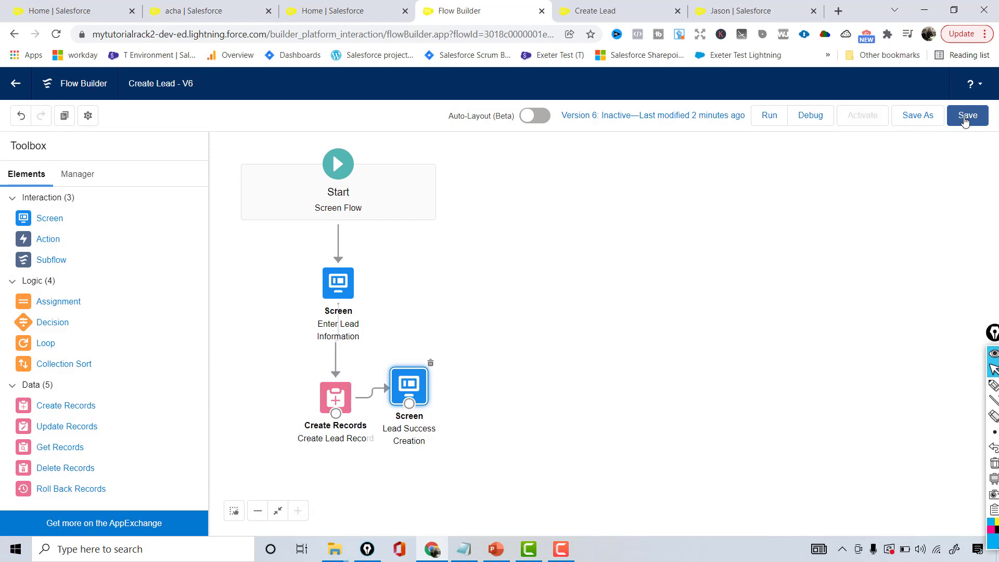
click(965, 118)
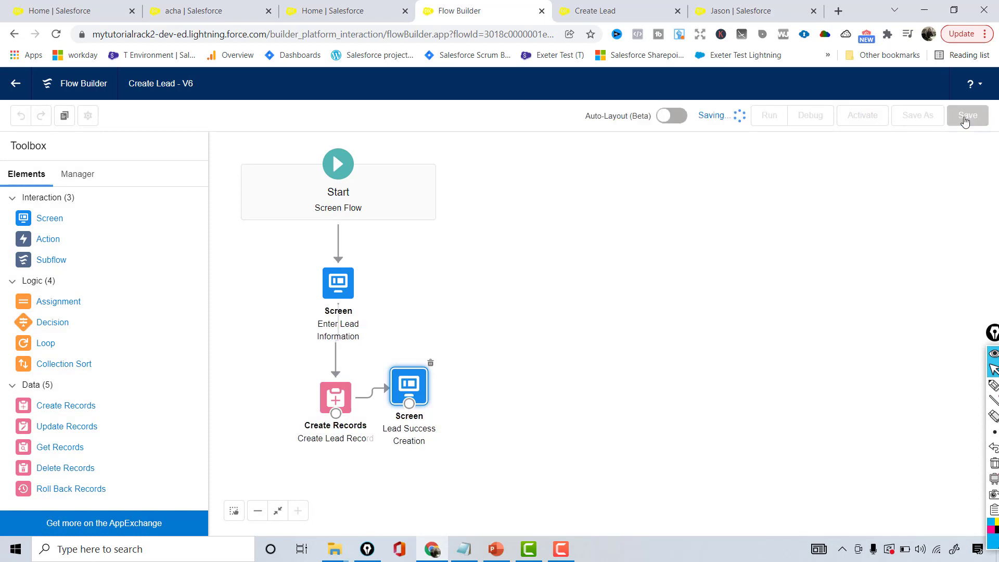
Run the flow again with a test lead name and company Classics Limited, and open the created lead from the success link.
click(768, 117)
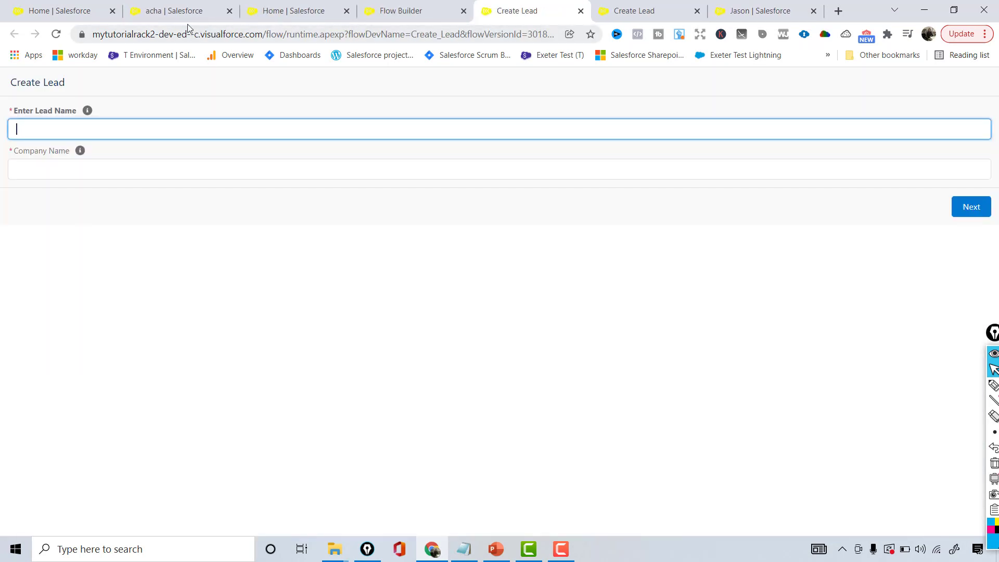
text(Kim)
key(Tab)
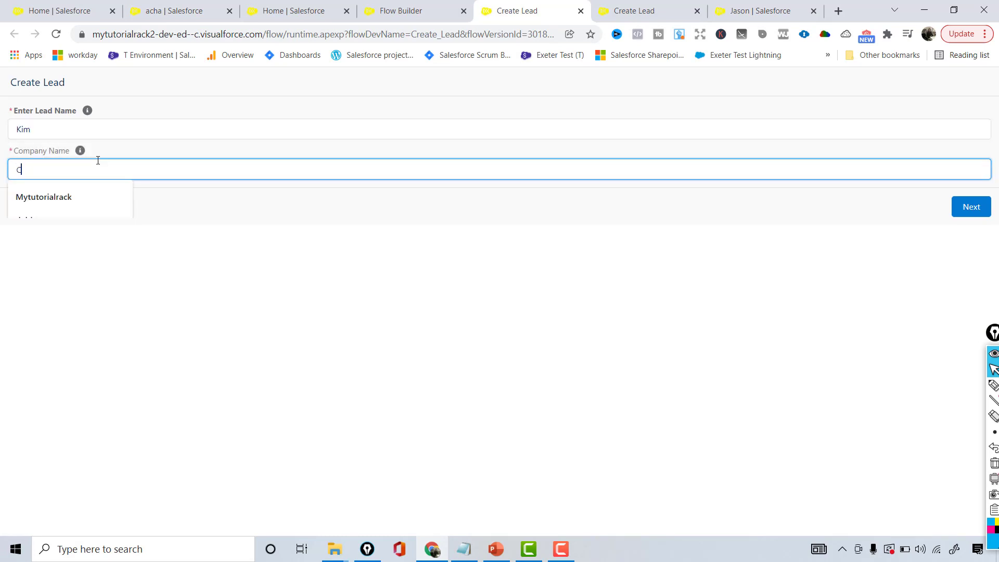
text(Ck)
key(BackSpace)
text(lassi)
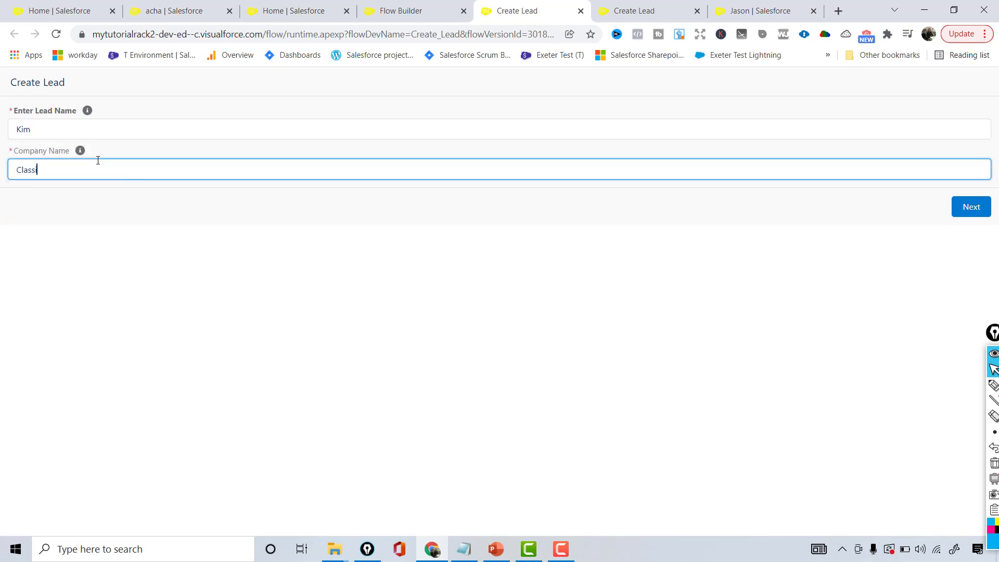
text(cs Limited)
click(973, 205)
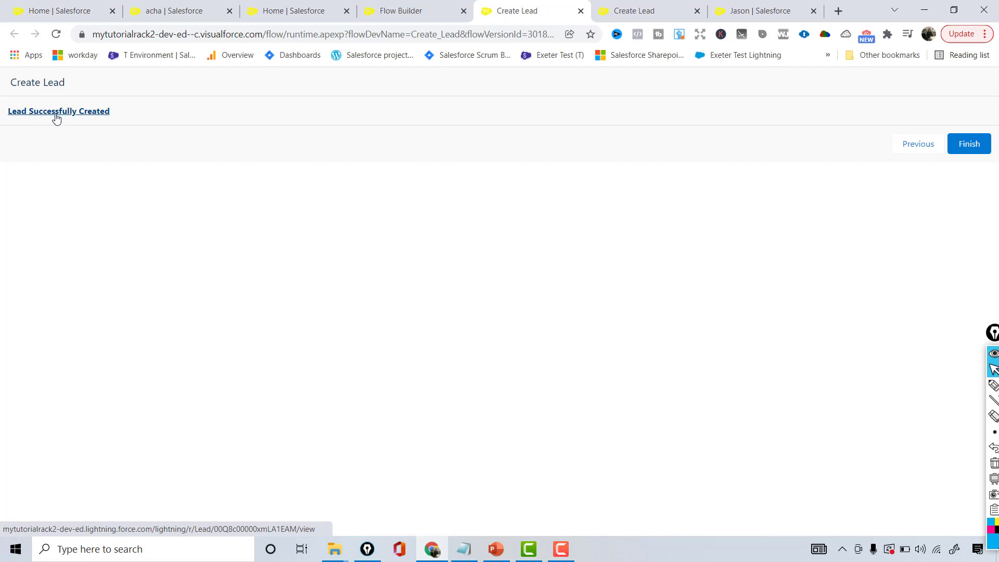
click(56, 112)
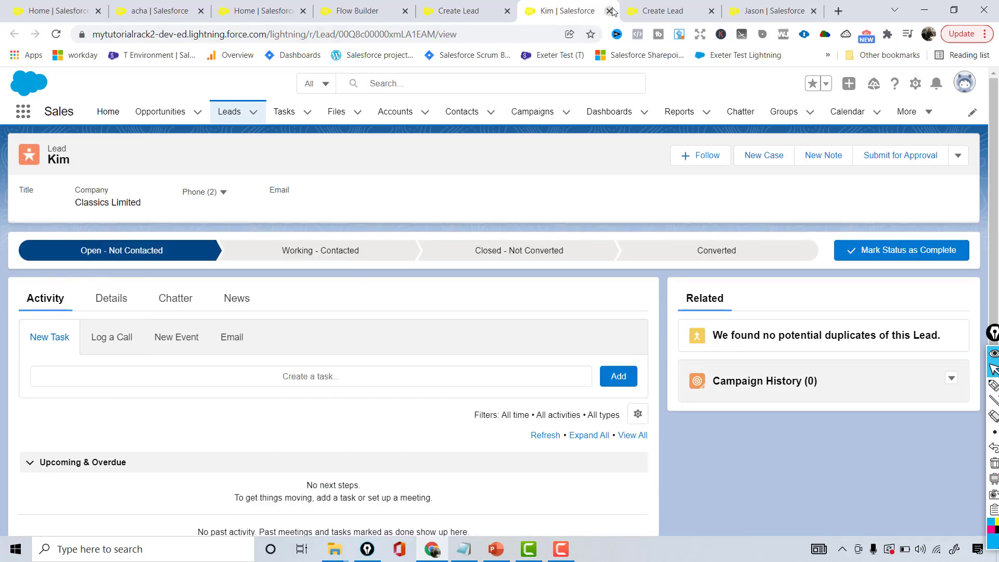
Close the latest test lead and flow run pages, and activate the Create Lead flow.
click(610, 11)
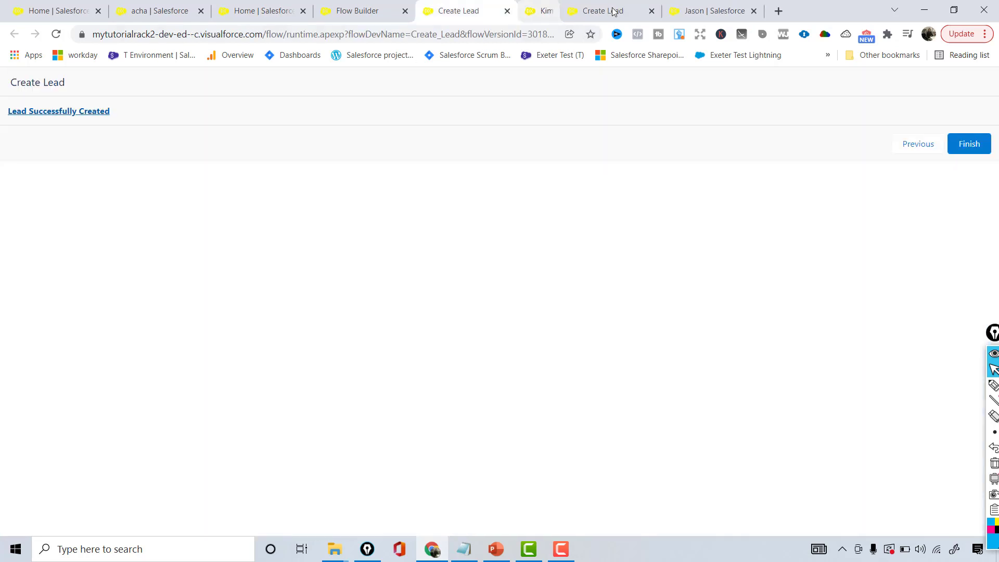
click(507, 11)
click(358, 11)
click(864, 115)
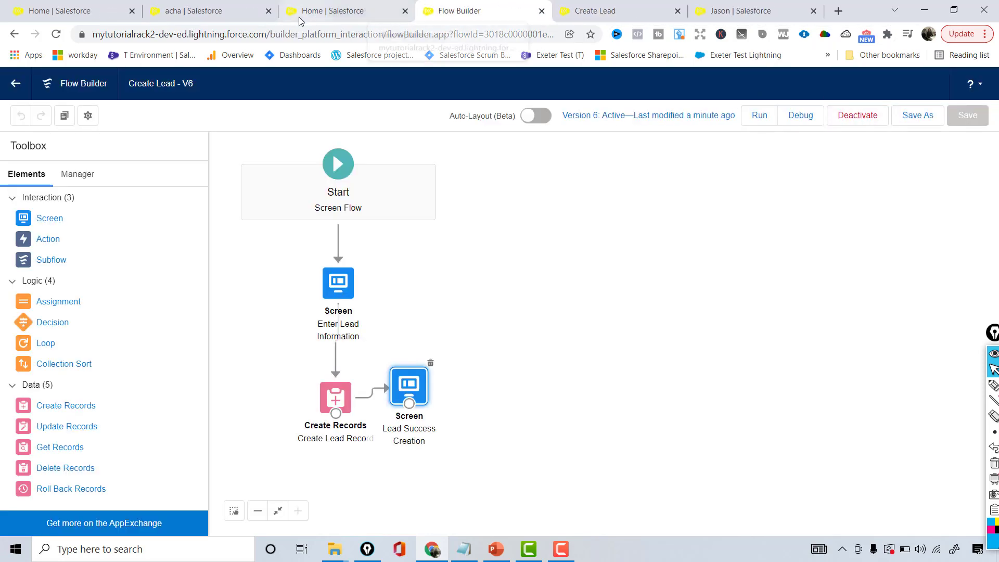
Reload the Salesforce Home page that contains the Create Lead form.
click(91, 6)
click(187, 35)
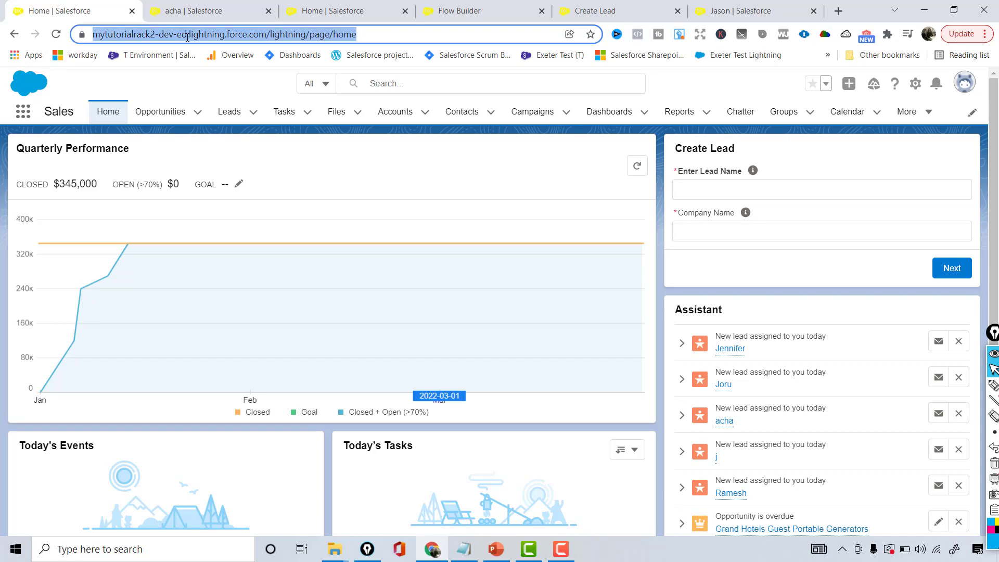
key(Return)
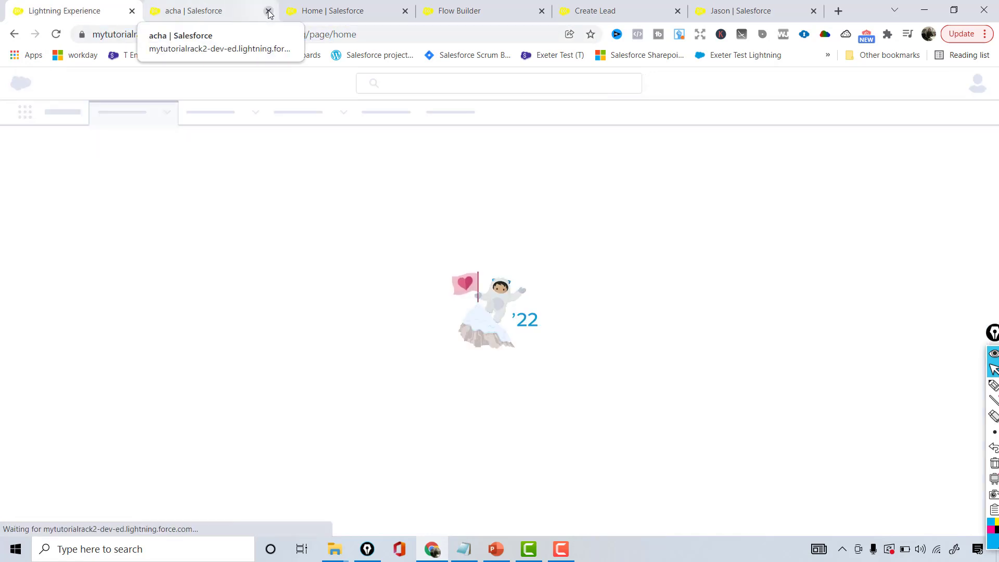
Close the leftover lead and flow run pages, and show the All Open Leads list view.
click(268, 11)
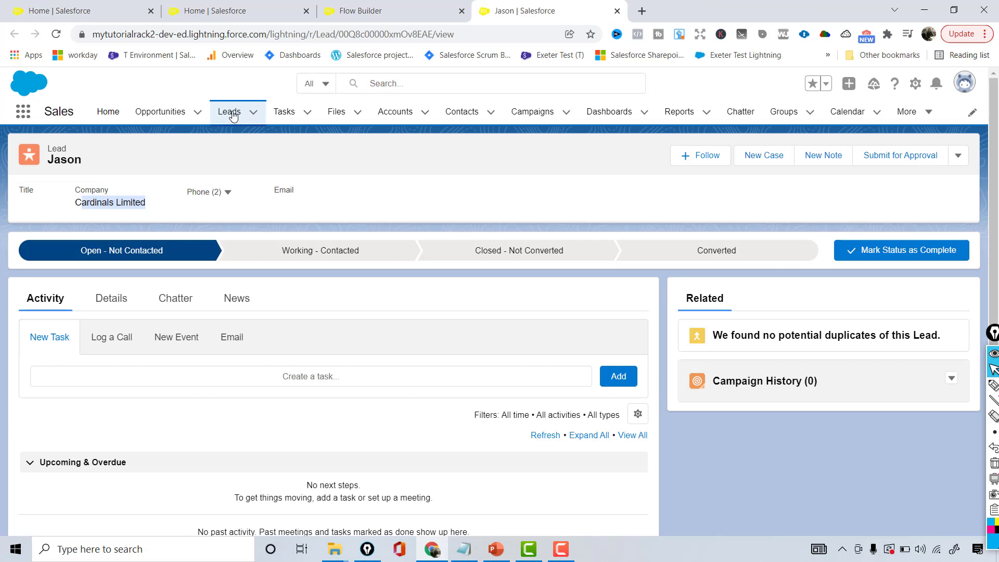
click(232, 115)
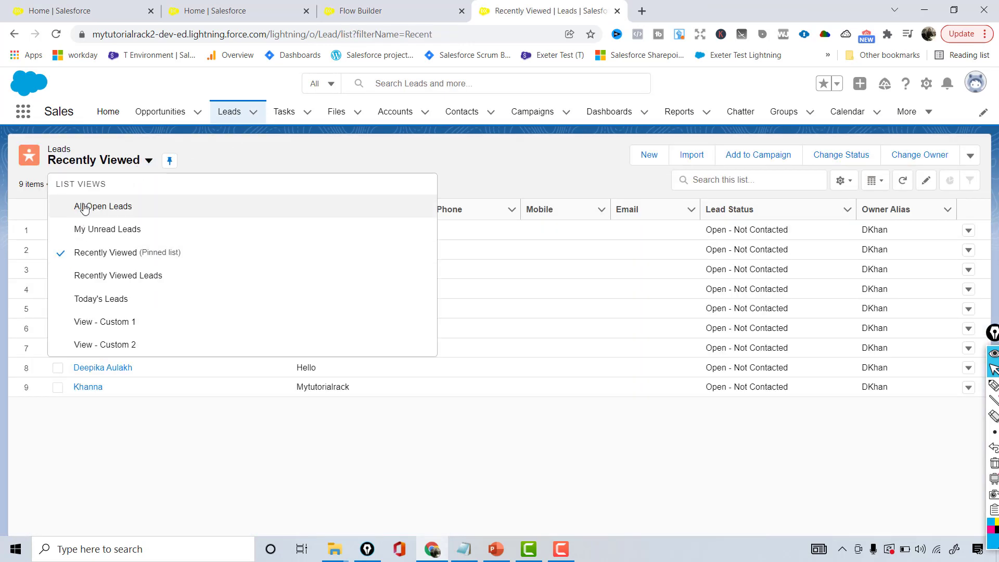
click(82, 206)
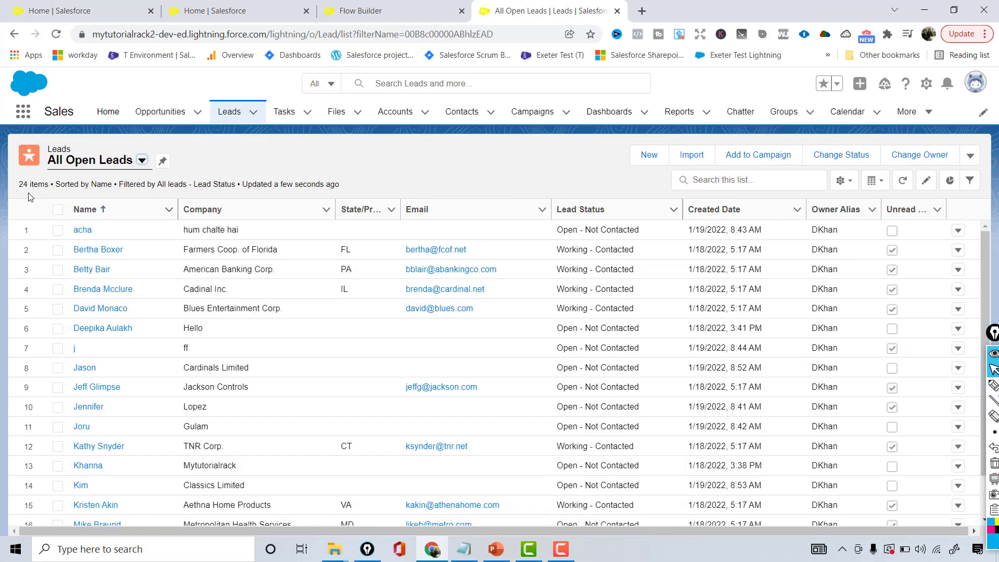
Submit the Create Lead form on the Home page with a test lead name and company M&M Designers.
click(94, 5)
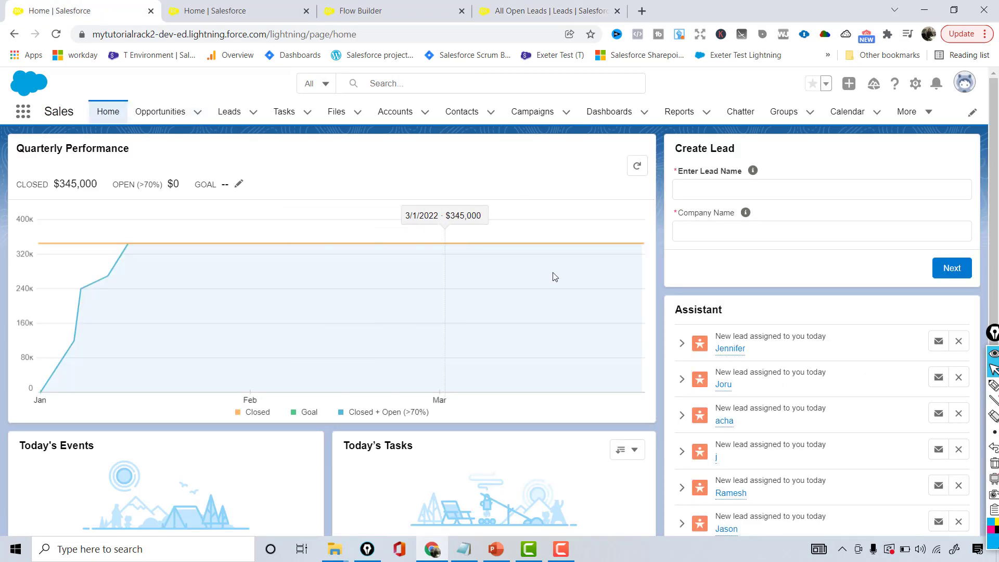
click(749, 184)
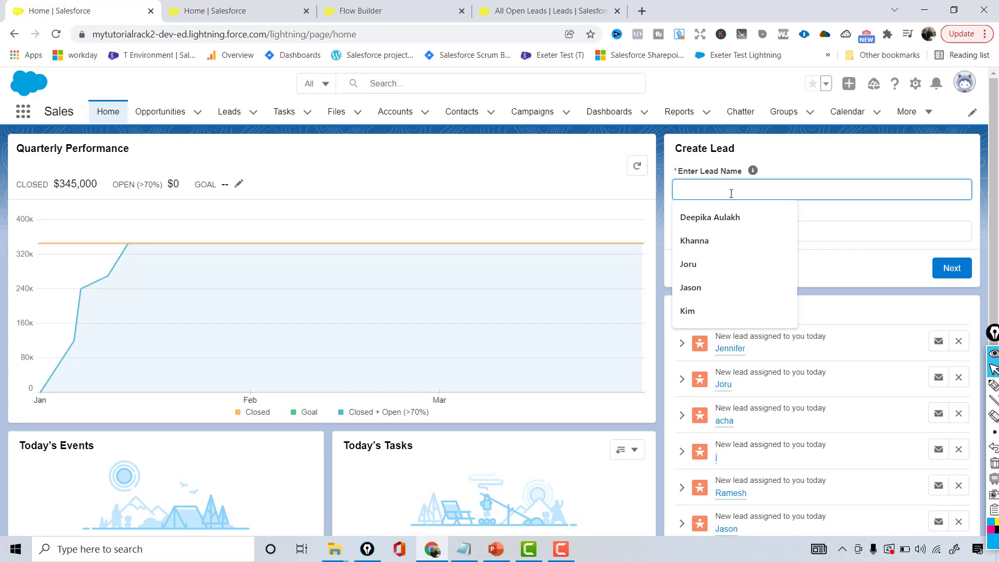
text(Manish)
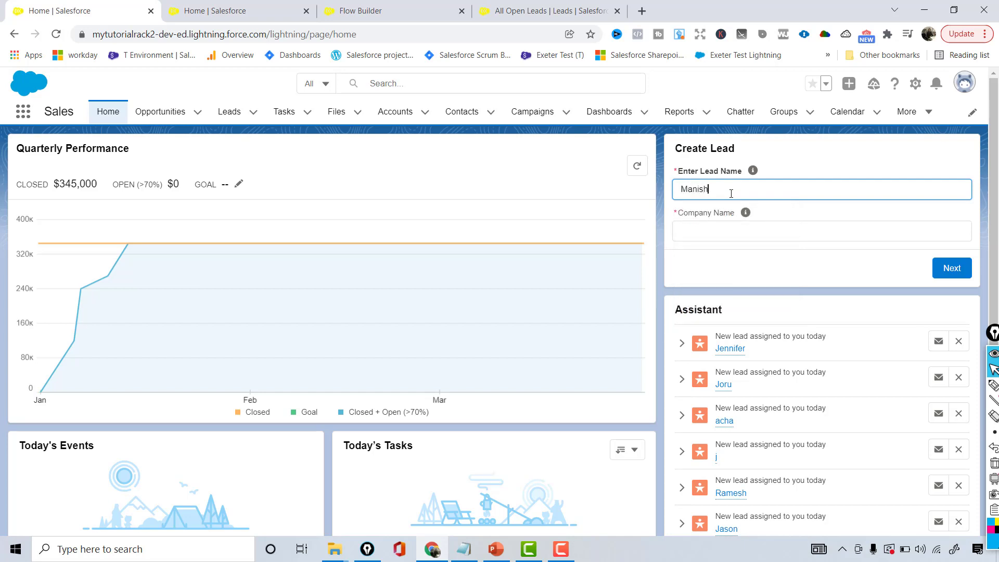
key(Tab)
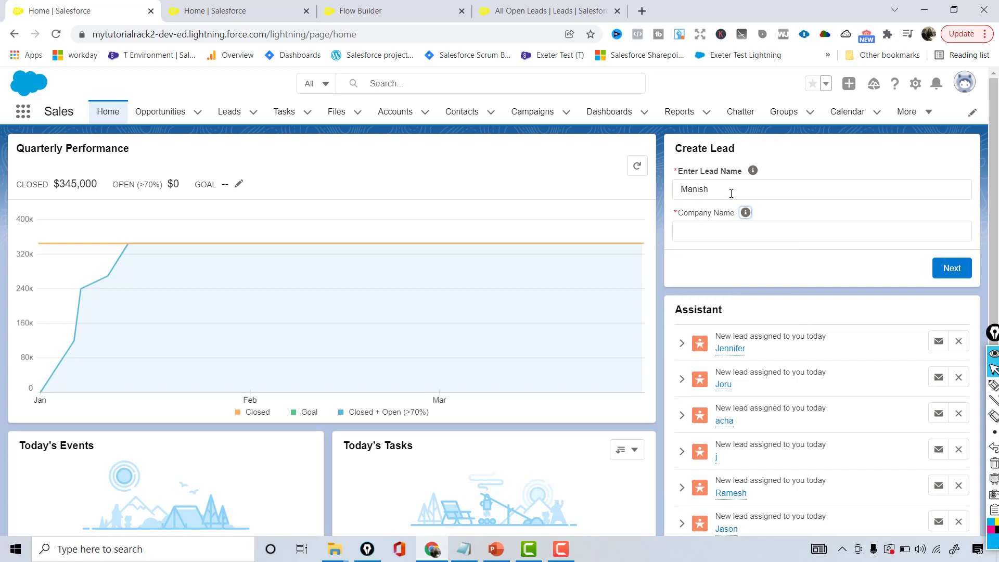
click(738, 232)
text(M&M D)
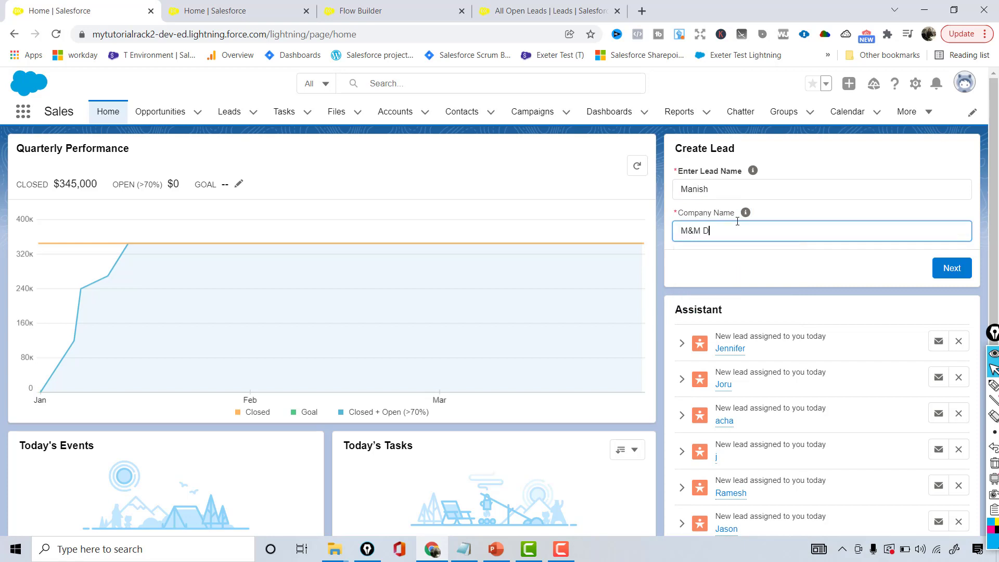
text(esigners)
click(948, 266)
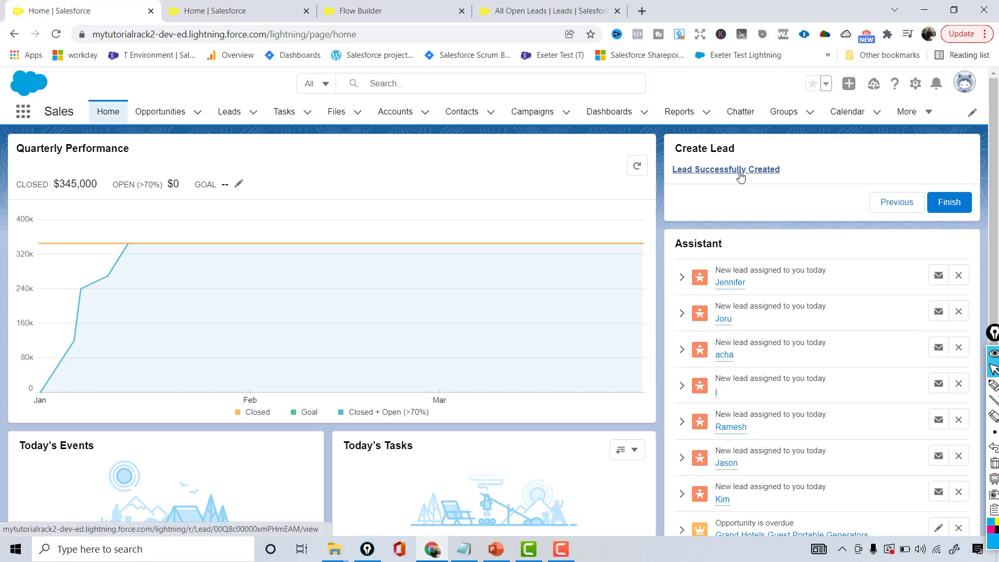
Open the created lead from the Lead Successfully Created link and view its details.
click(778, 170)
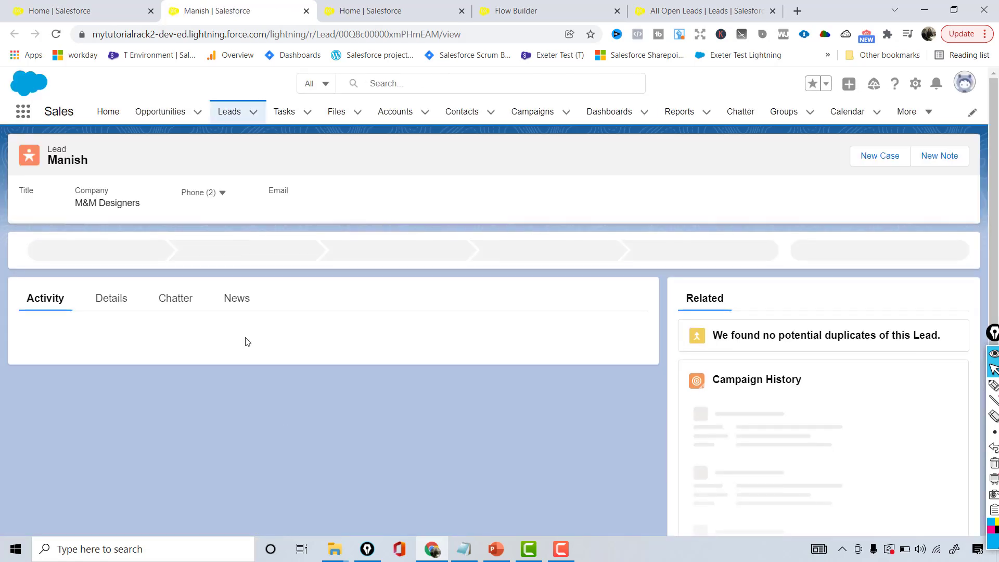
click(111, 297)
scroll(360, 460, down, 1)
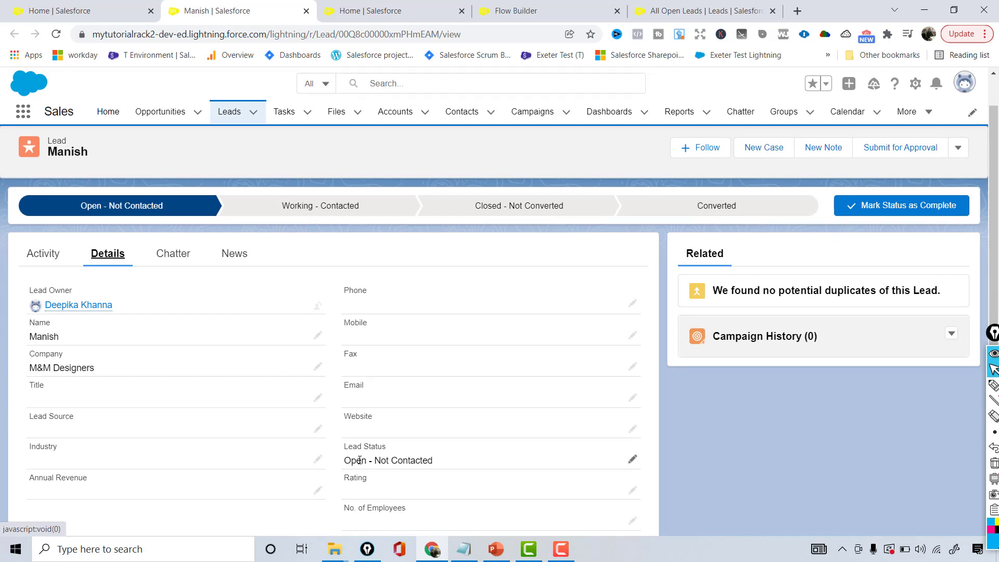
In the Create Lead flow, review the link URL behind the Lead Success Creation screen's display text, and close the screen editor without saving.
click(524, 14)
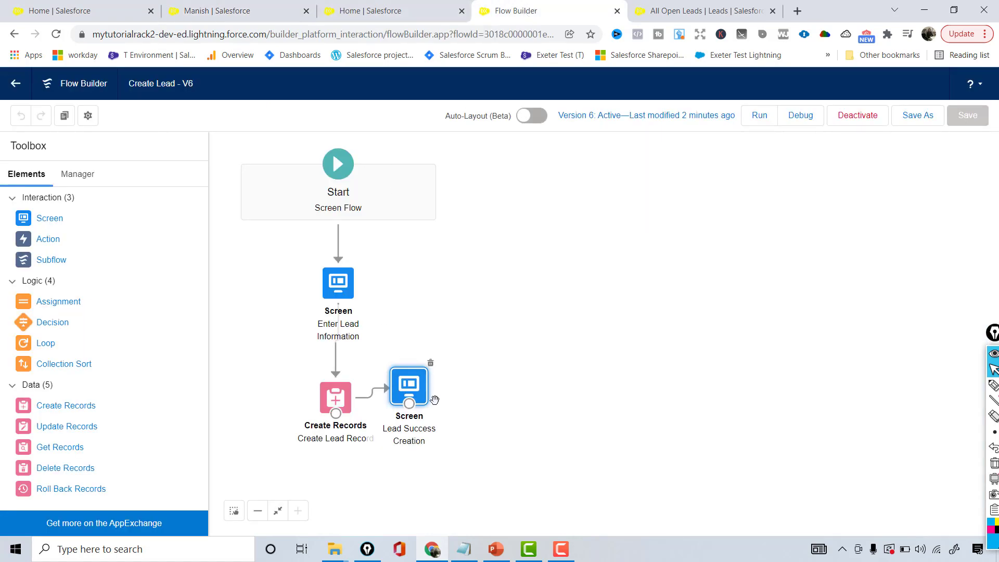
double_click(392, 385)
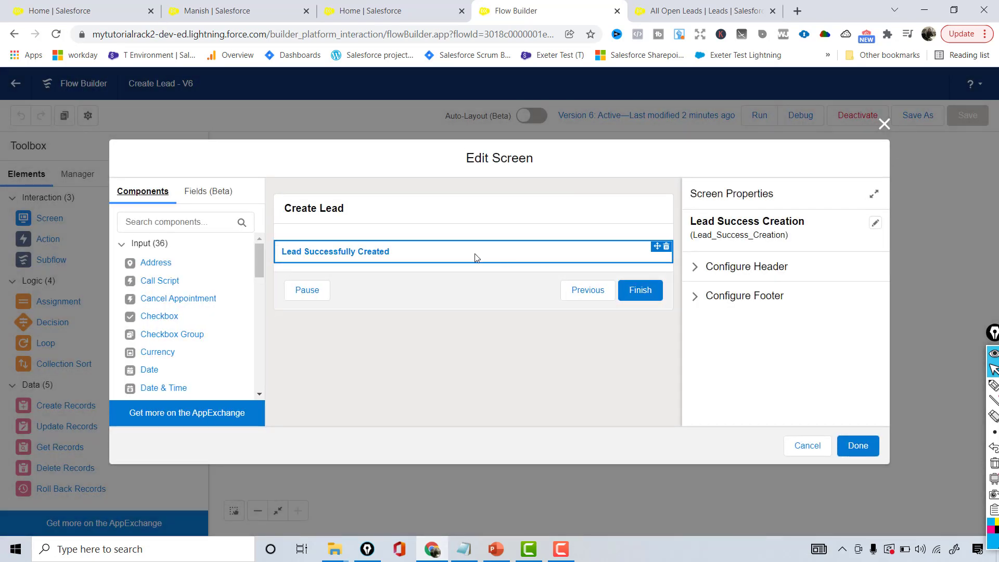
click(437, 257)
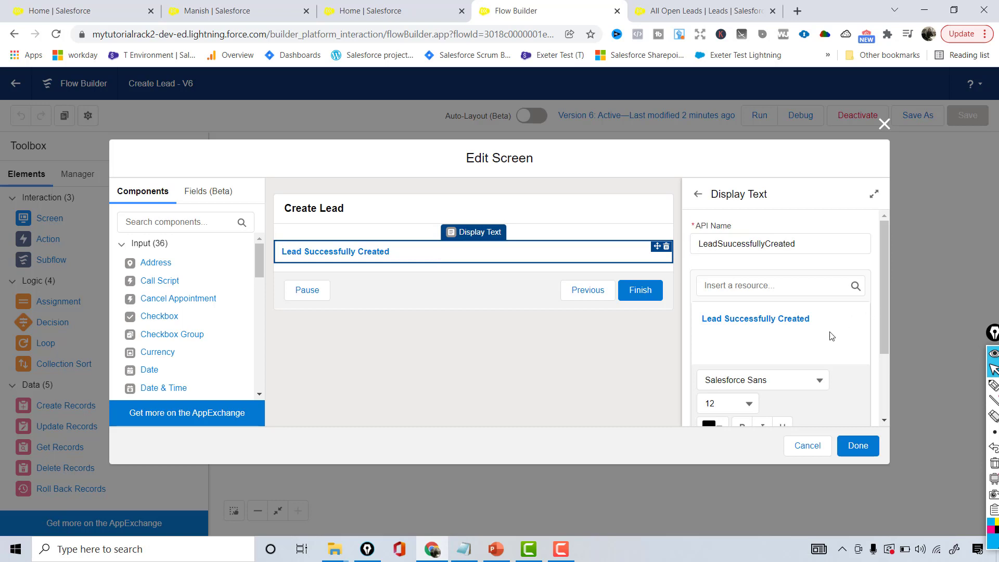
drag(885, 330, 893, 391)
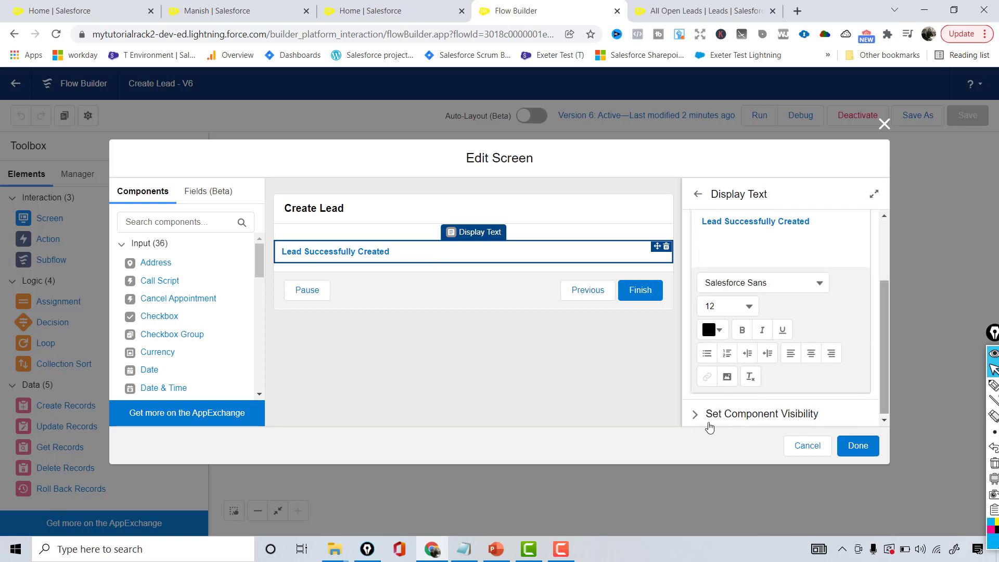
click(767, 223)
scroll(767, 223, up, 2)
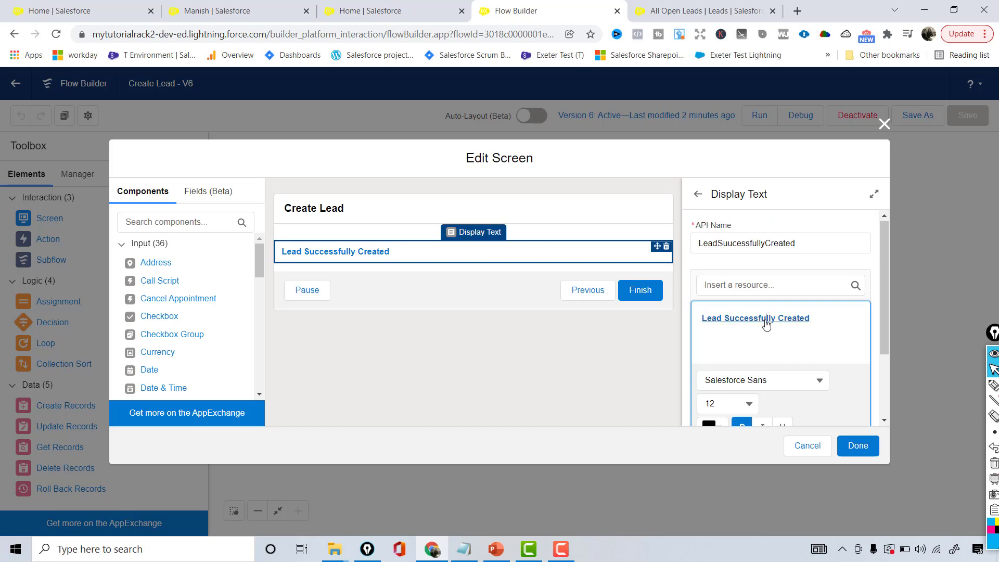
drag(882, 316, 887, 400)
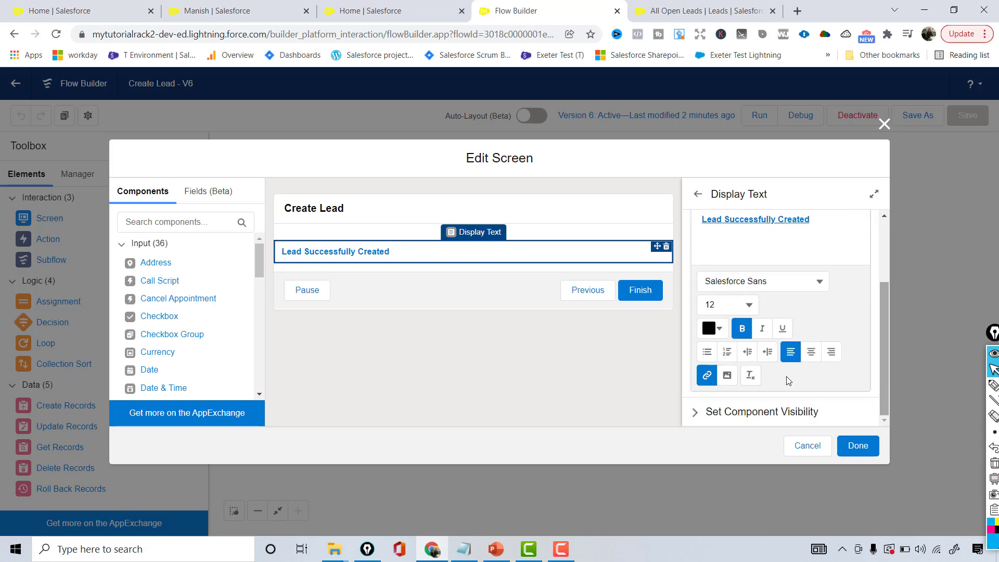
click(707, 377)
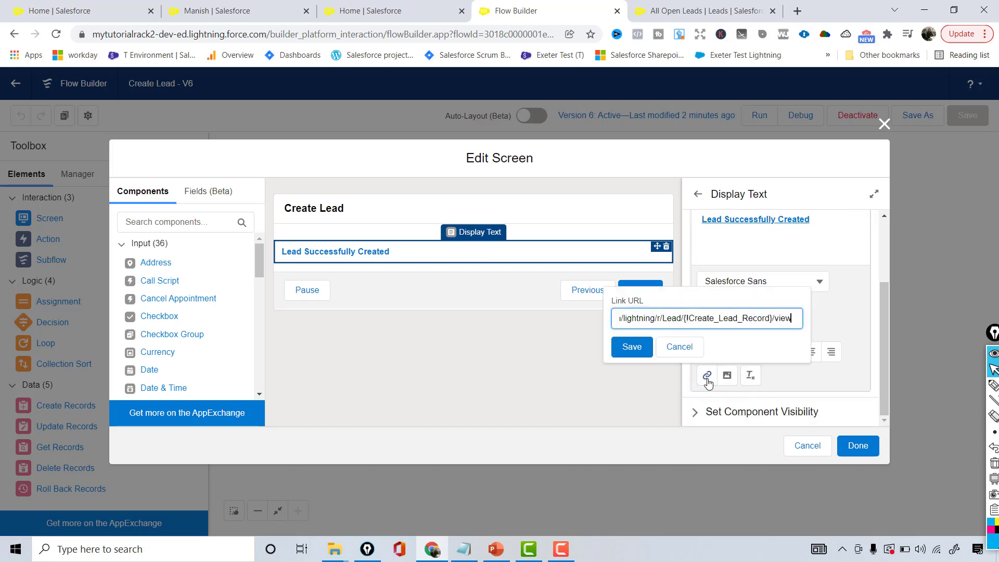
triple_click(716, 319)
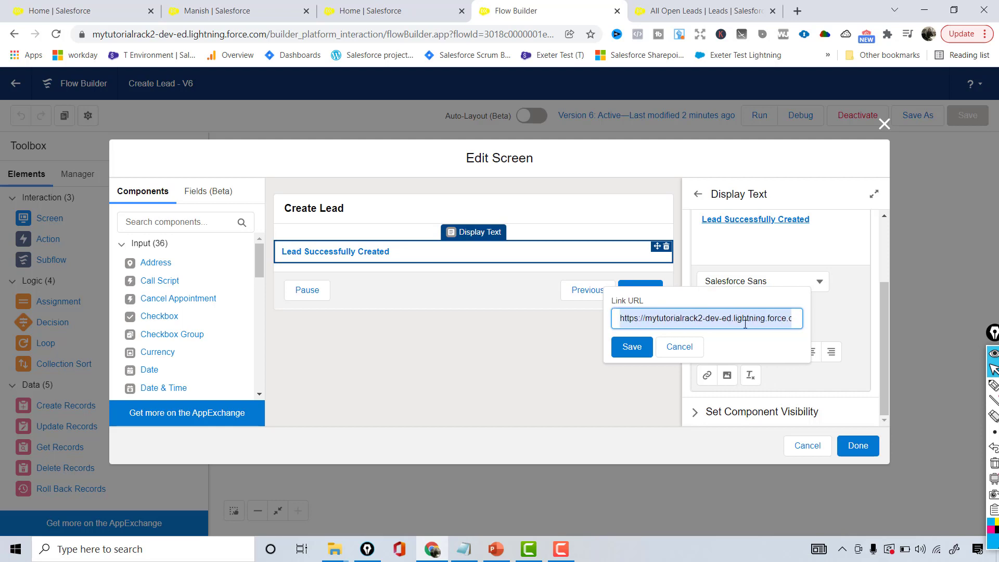
drag(745, 318, 832, 341)
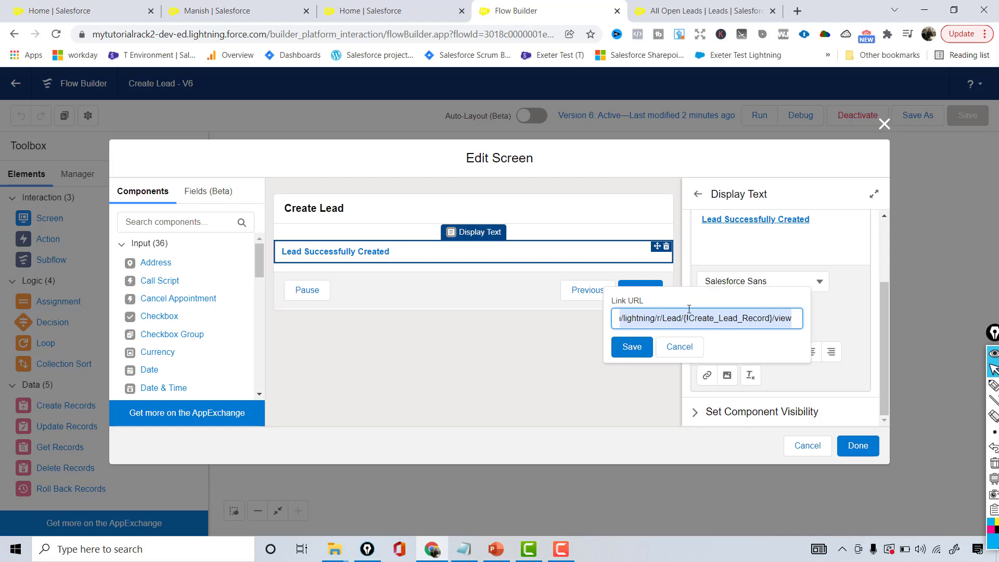
click(886, 125)
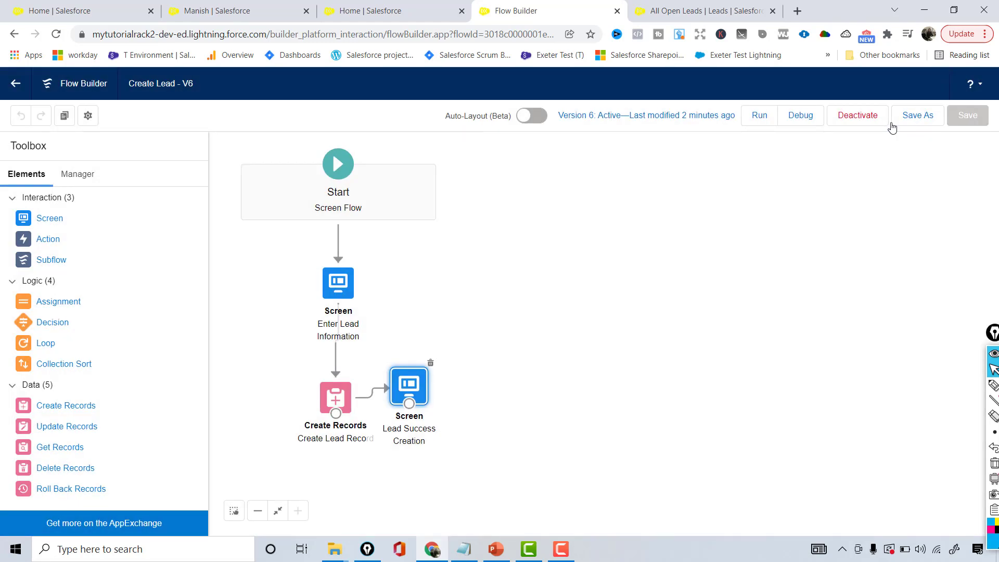